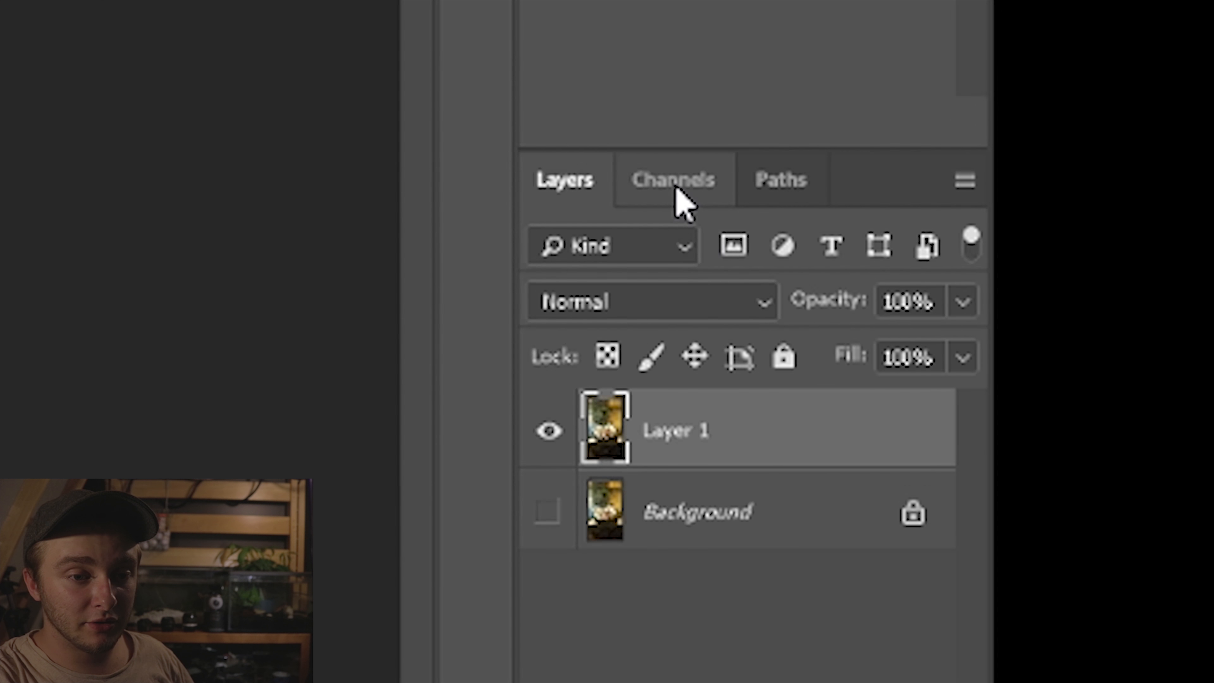
Compare the Red, Green and Blue channels of Layer 1 individually and leave only the Blue channel displayed.
click(1024, 475)
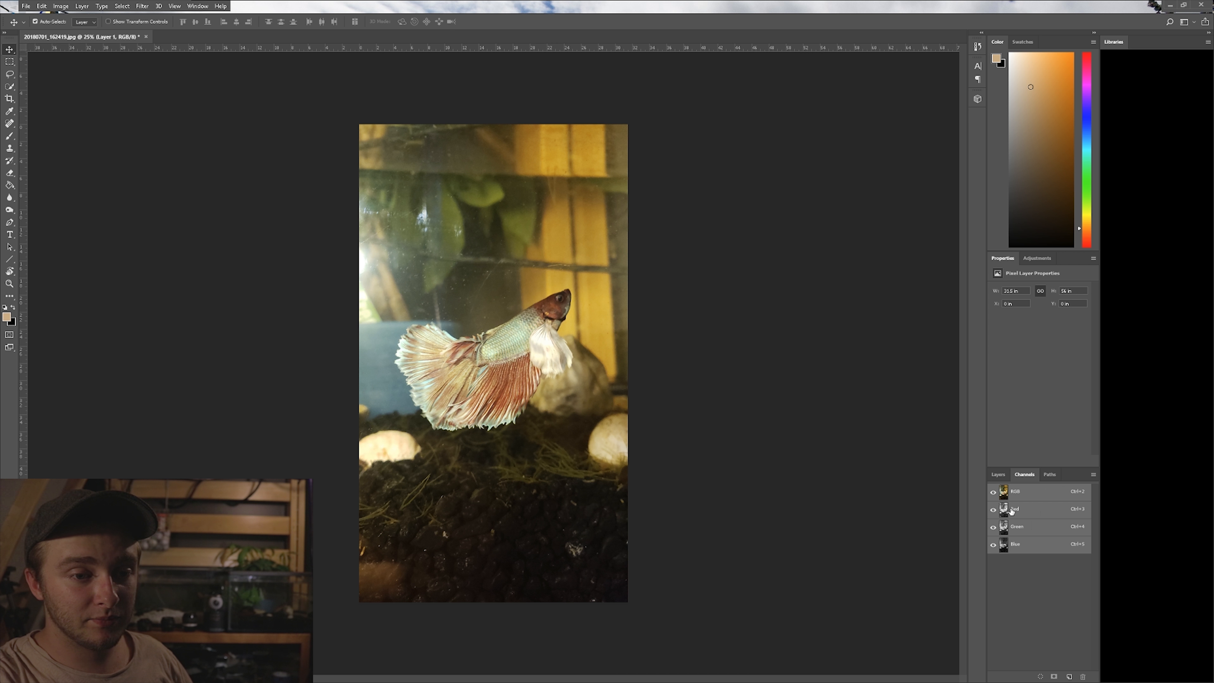
click(1012, 510)
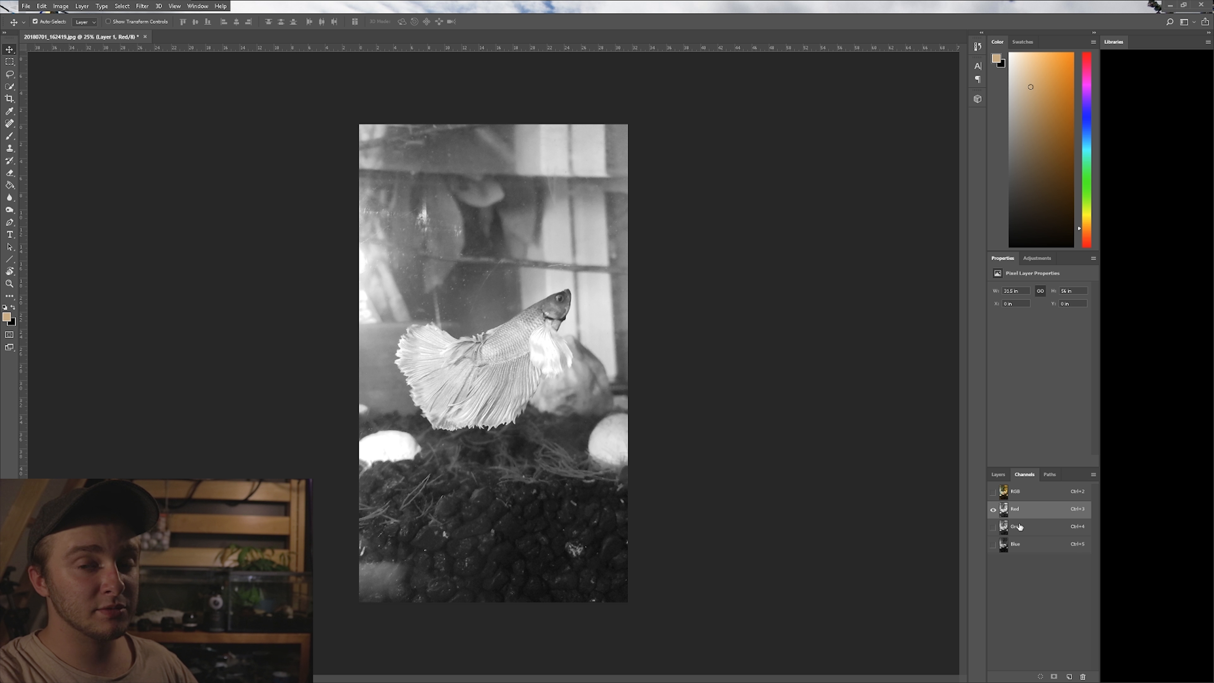
click(1019, 526)
click(1018, 547)
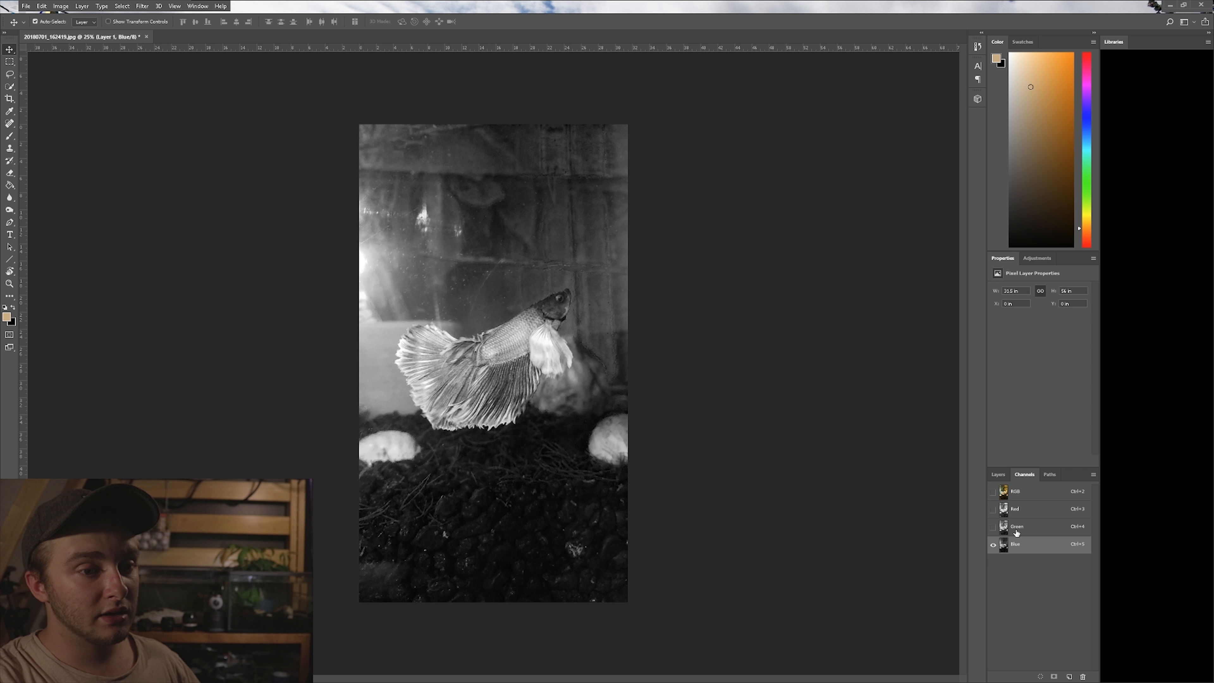
click(1017, 532)
click(1020, 546)
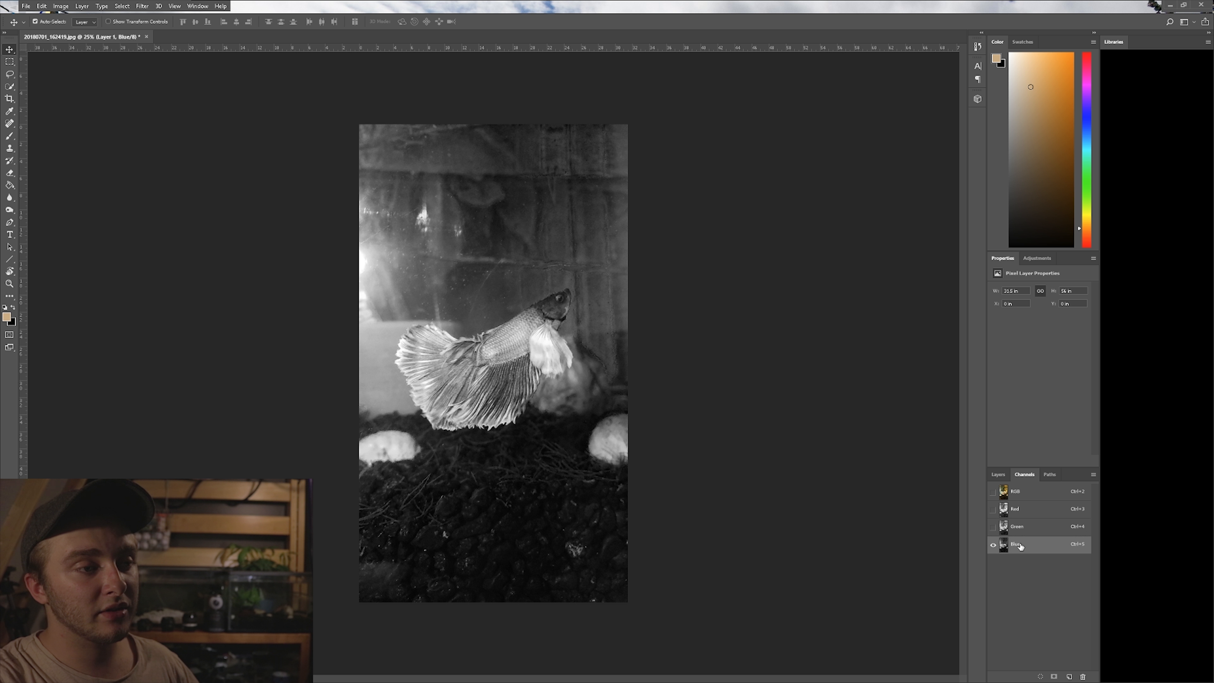
Return to the layers and open the Select and Mask workspace from the Quick Selection tool.
click(999, 479)
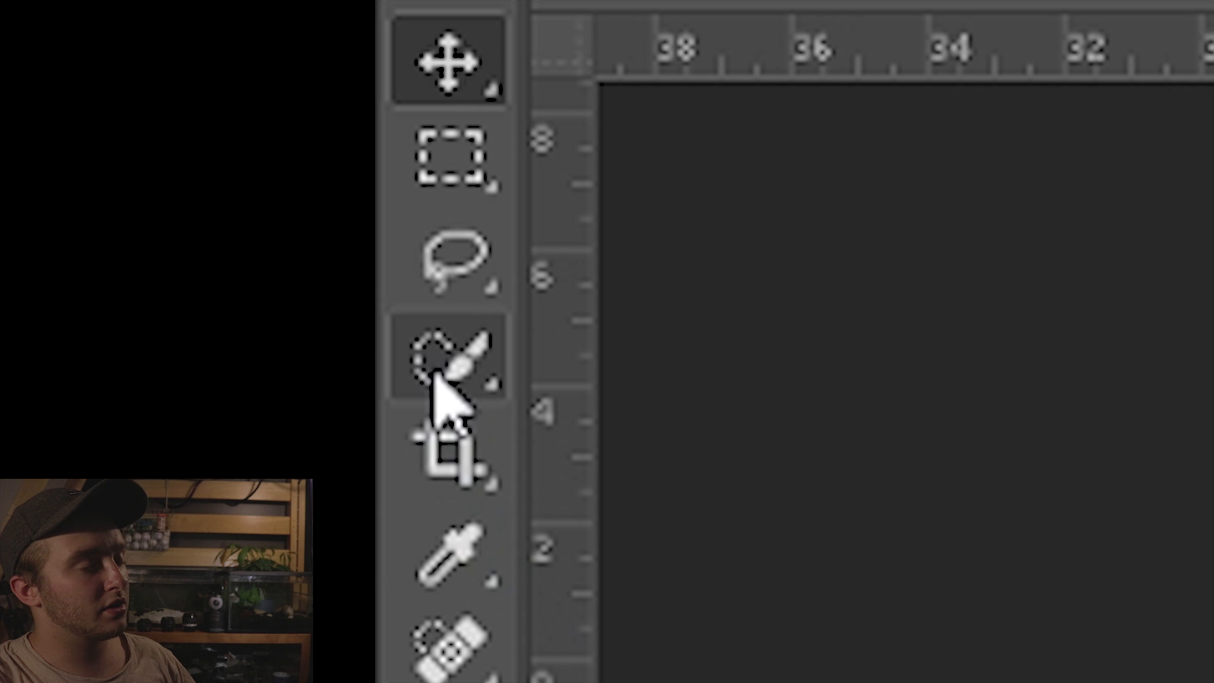
click(435, 378)
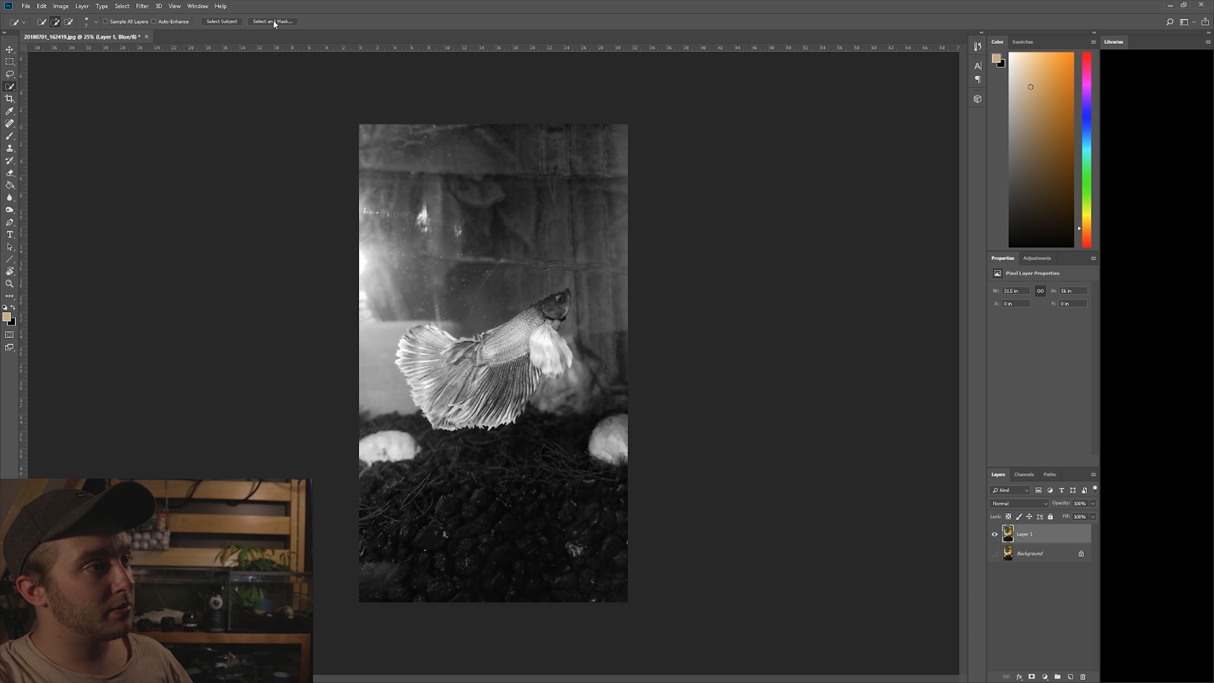
click(274, 21)
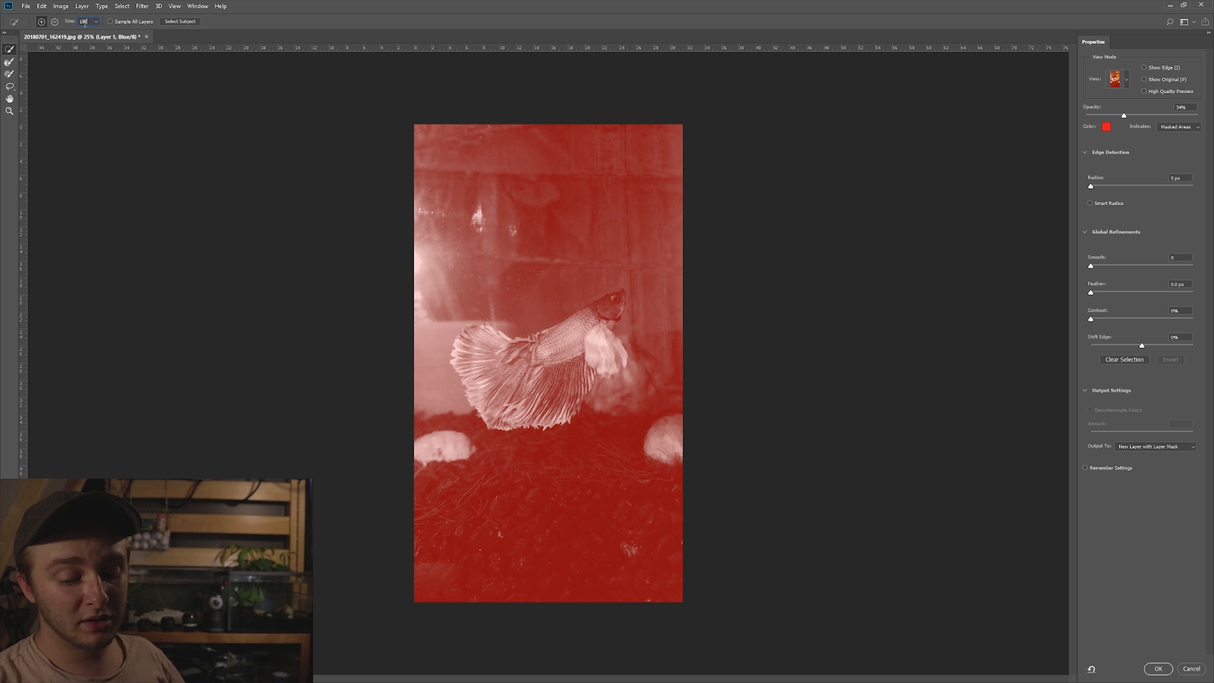
Brush over the fish's body, head and all fins with the Quick Selection tool in adding mode.
click(55, 22)
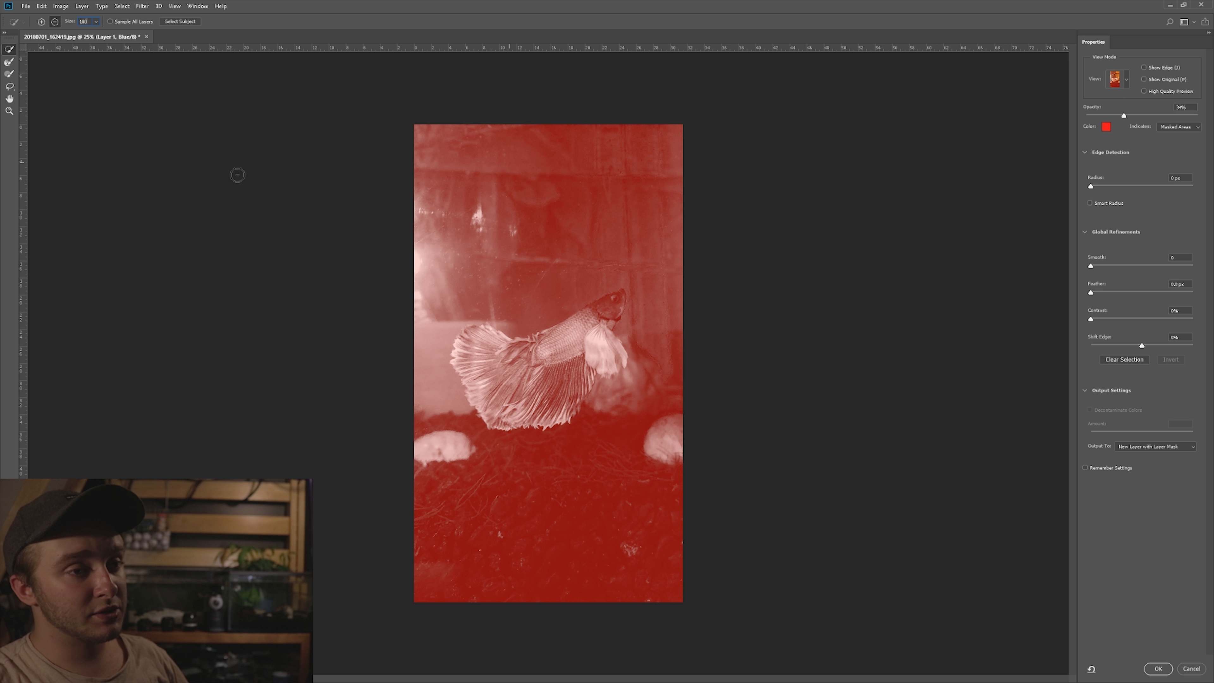
click(41, 22)
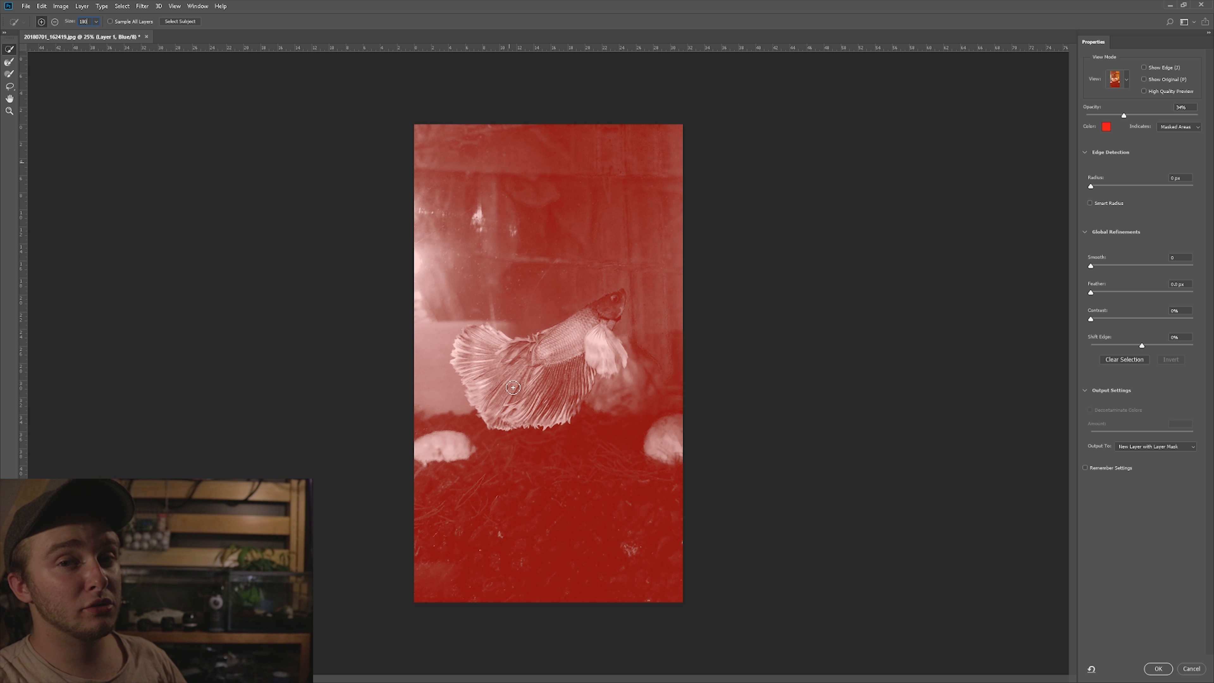
drag(512, 385, 619, 305)
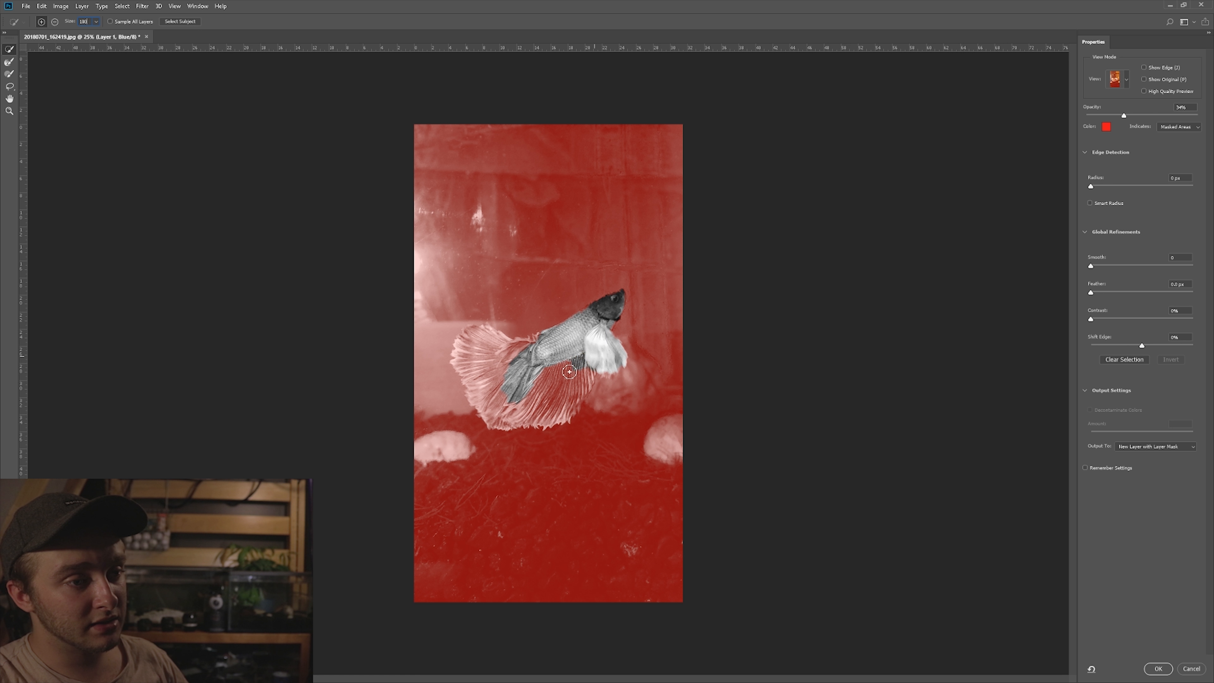
drag(570, 371, 559, 383)
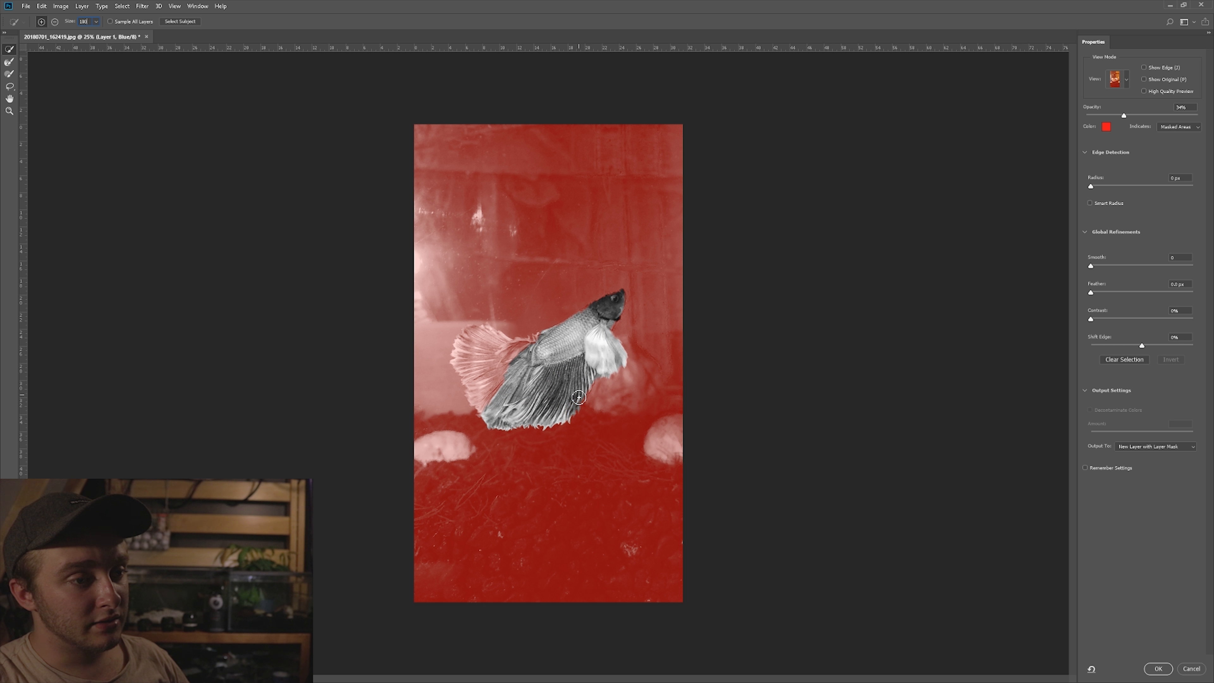
mouse_move(575, 404)
mouse_down()
mouse_move(481, 390)
mouse_move(461, 354)
mouse_move(483, 341)
mouse_up()
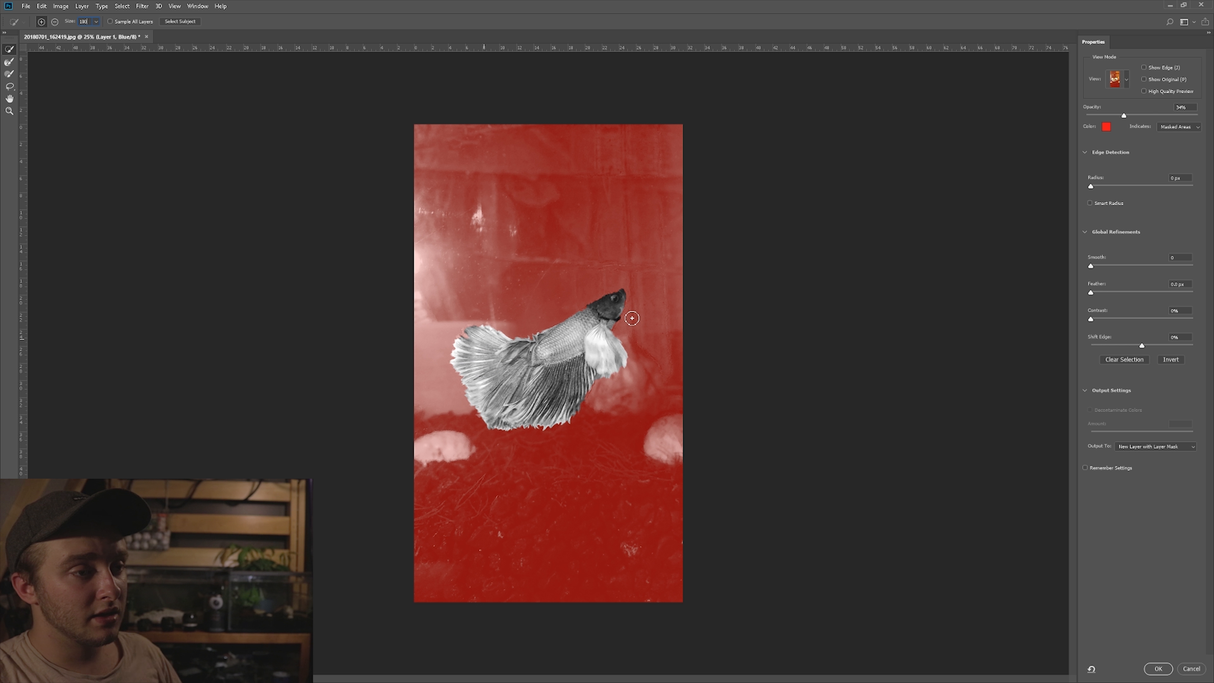
Add the missing upper edge of the dorsal fin to the selection with a brush size of 25.
key(ctrl+plus)
key(ctrl+plus)
key(ctrl+plus)
key(ctrl+plus)
key(ctrl+plus)
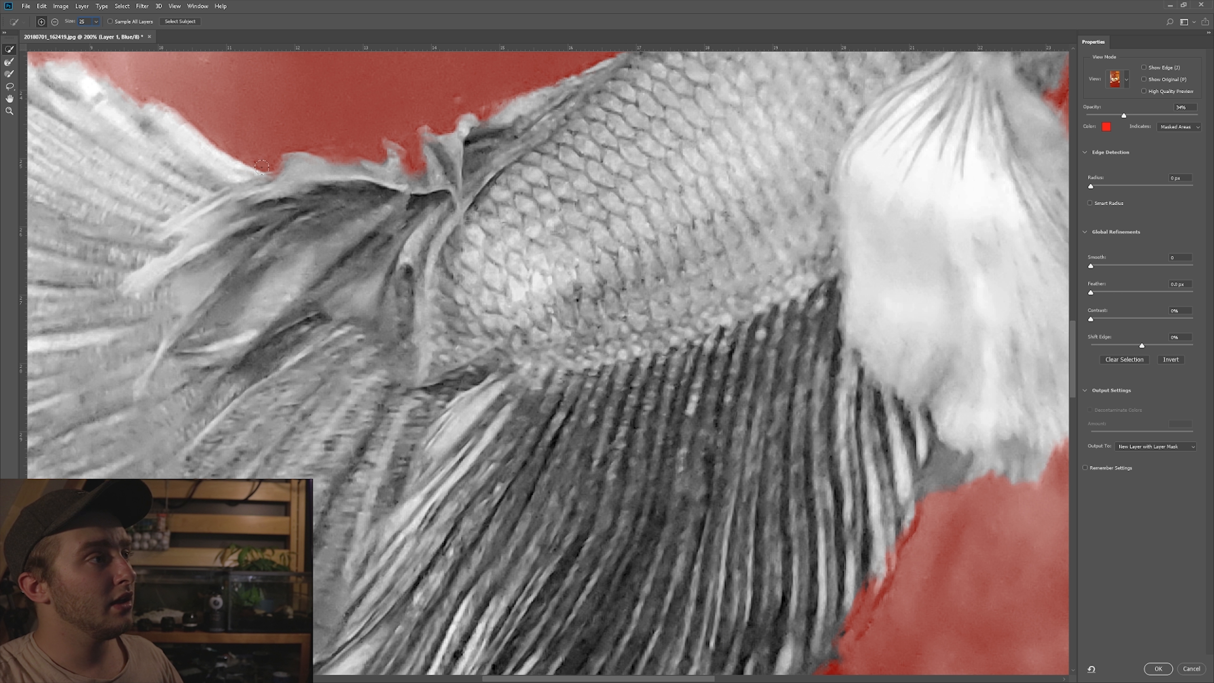
drag(261, 166, 254, 170)
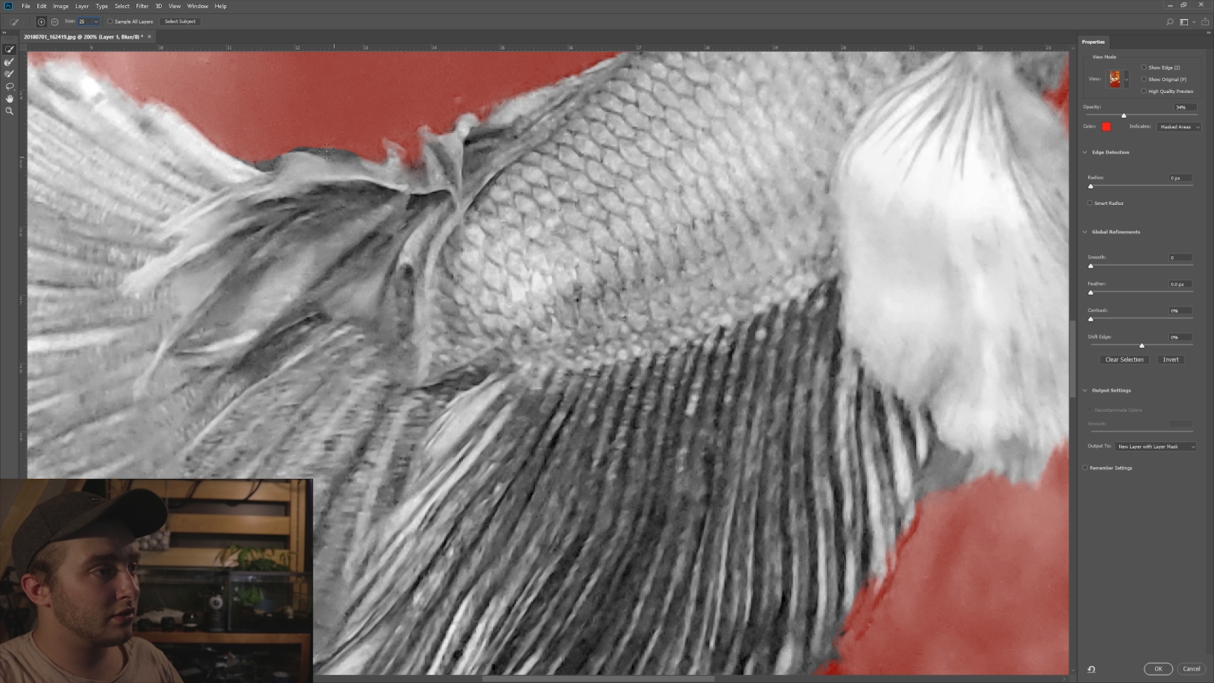
drag(318, 147, 385, 163)
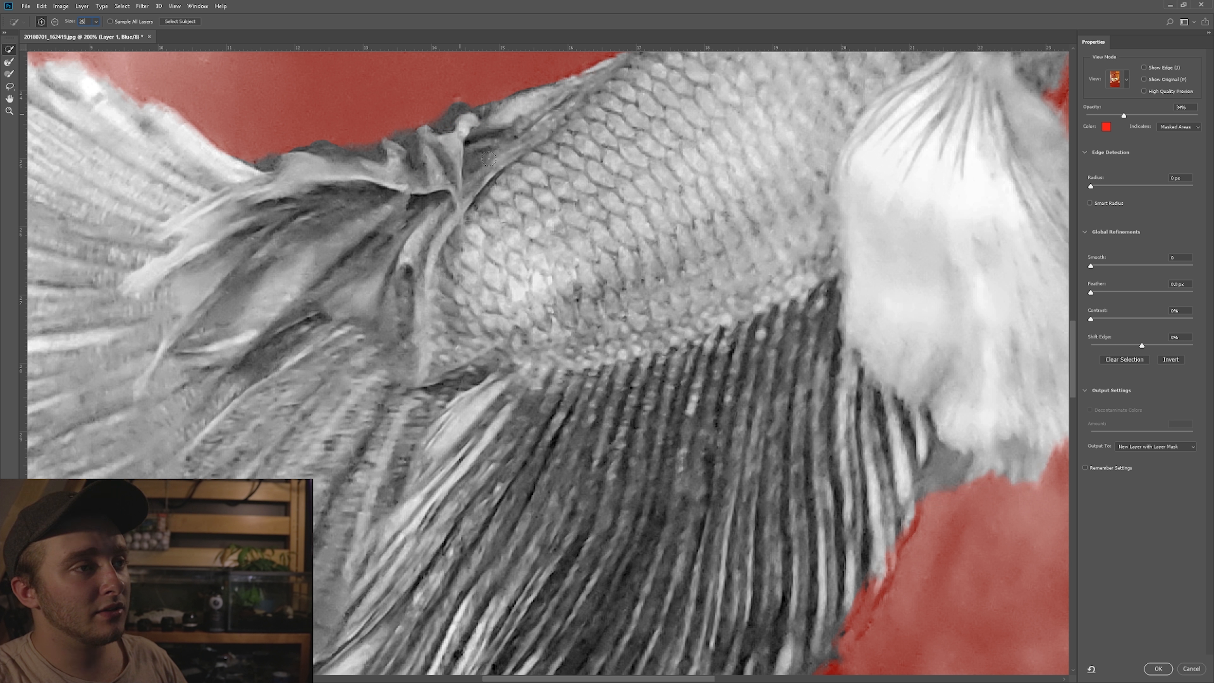
Refine the selection edge along the fish's head and throat, and at the tail fin's upper corner.
key(ctrl+minus)
mouse_move(700, 141)
mouse_down()
mouse_move(678, 157)
mouse_move(826, 80)
mouse_up()
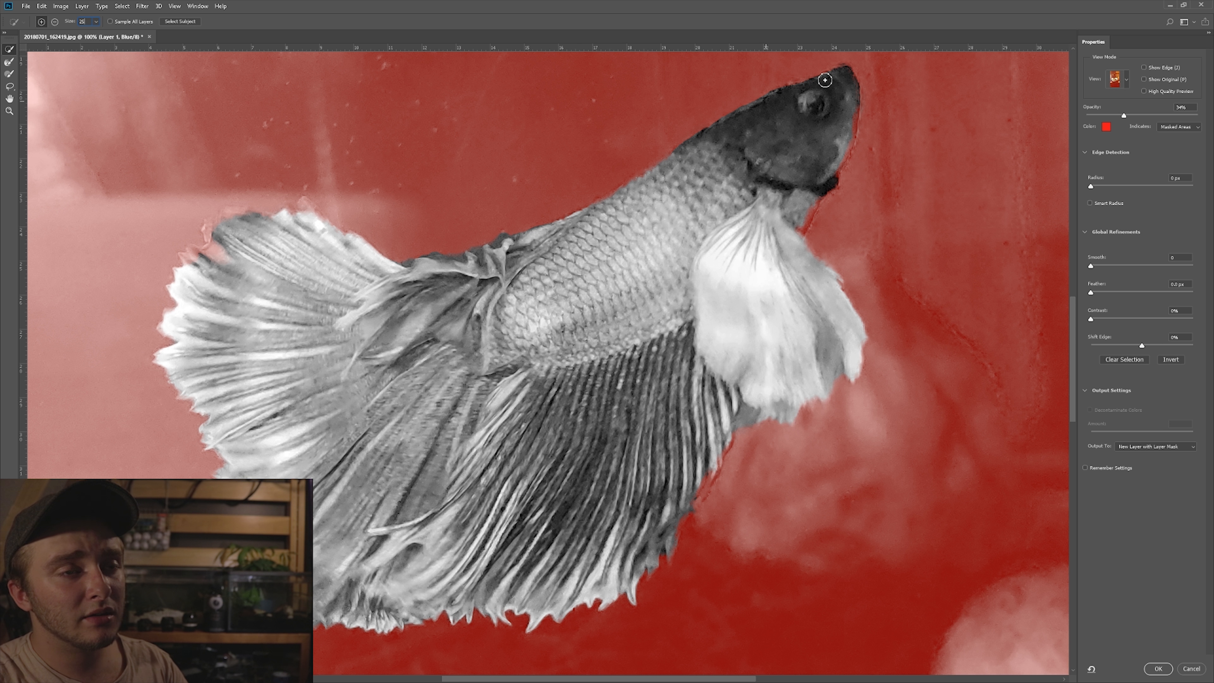
mouse_move(796, 228)
mouse_down()
mouse_move(819, 179)
mouse_move(827, 183)
mouse_up()
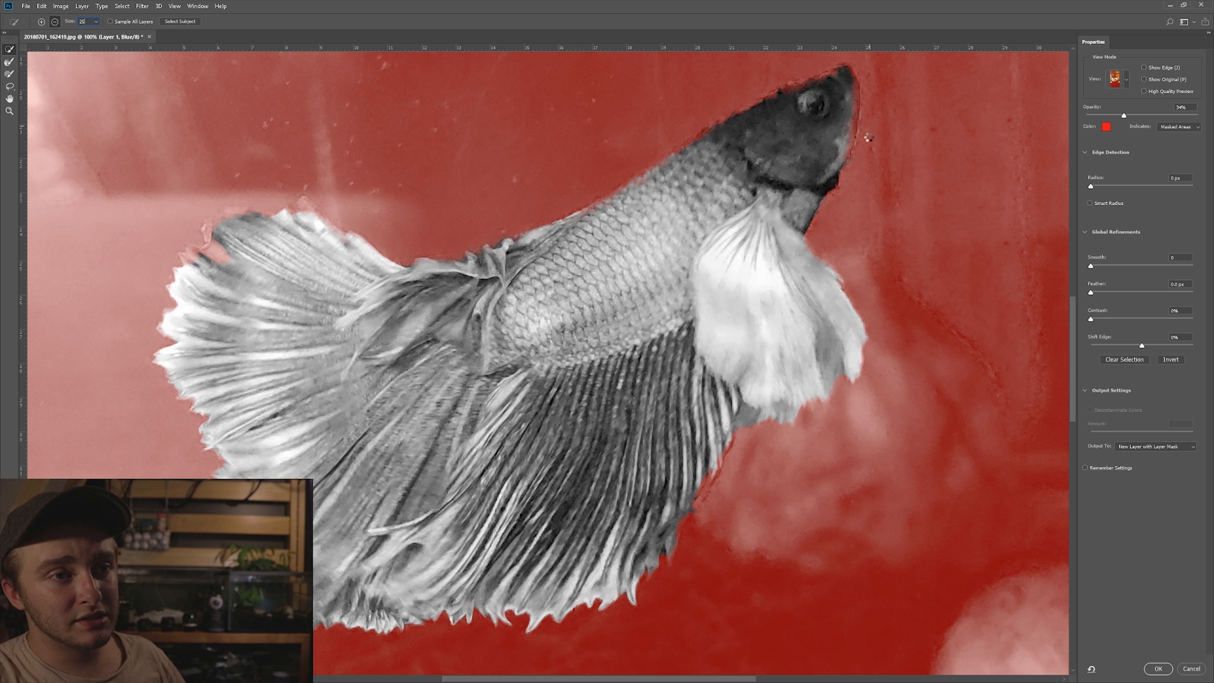
mouse_move(217, 250)
mouse_down()
mouse_move(240, 194)
mouse_move(207, 201)
mouse_move(269, 224)
mouse_up()
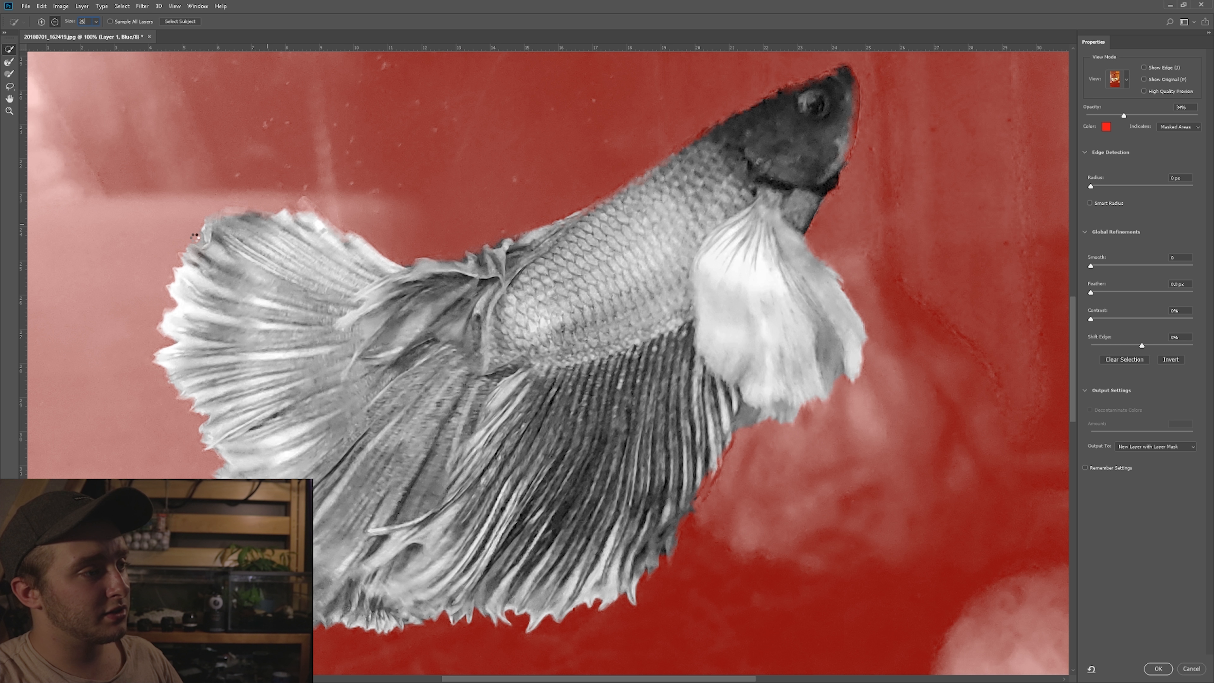
drag(193, 259, 201, 239)
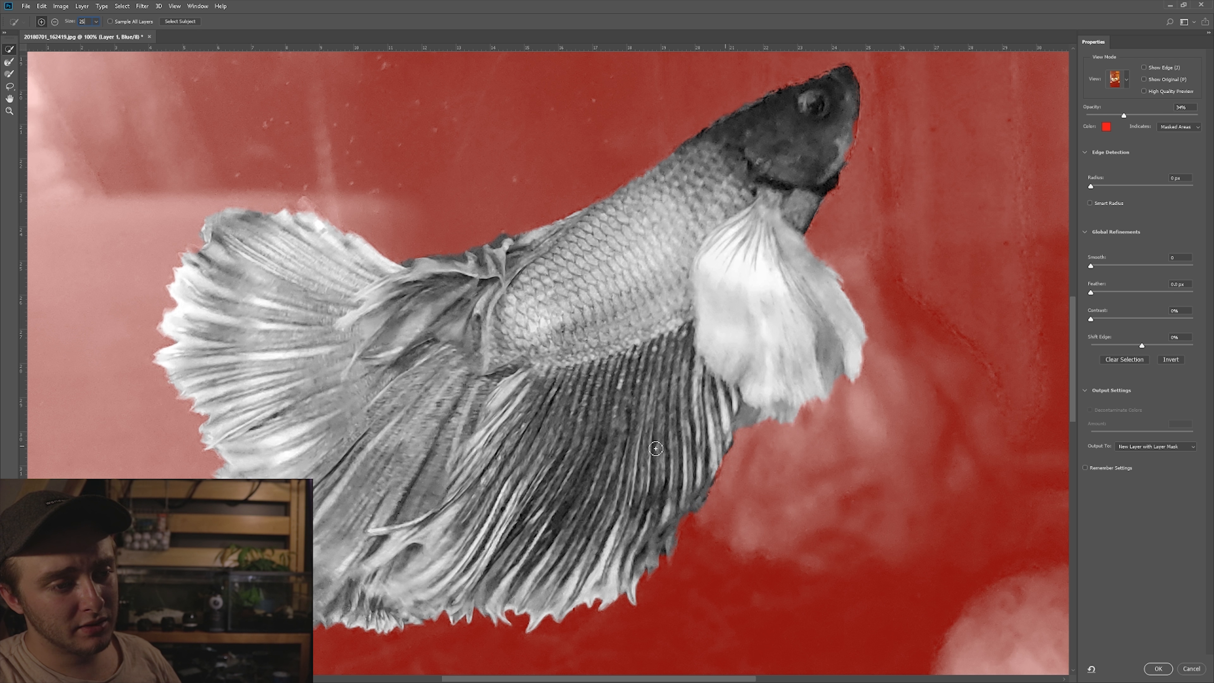
Add the missing front edge of the fish's face and chin to the selection with a brush size of 15.
key(ctrl+plus)
key(ctrl+plus)
key(ctrl+plus)
key(h)
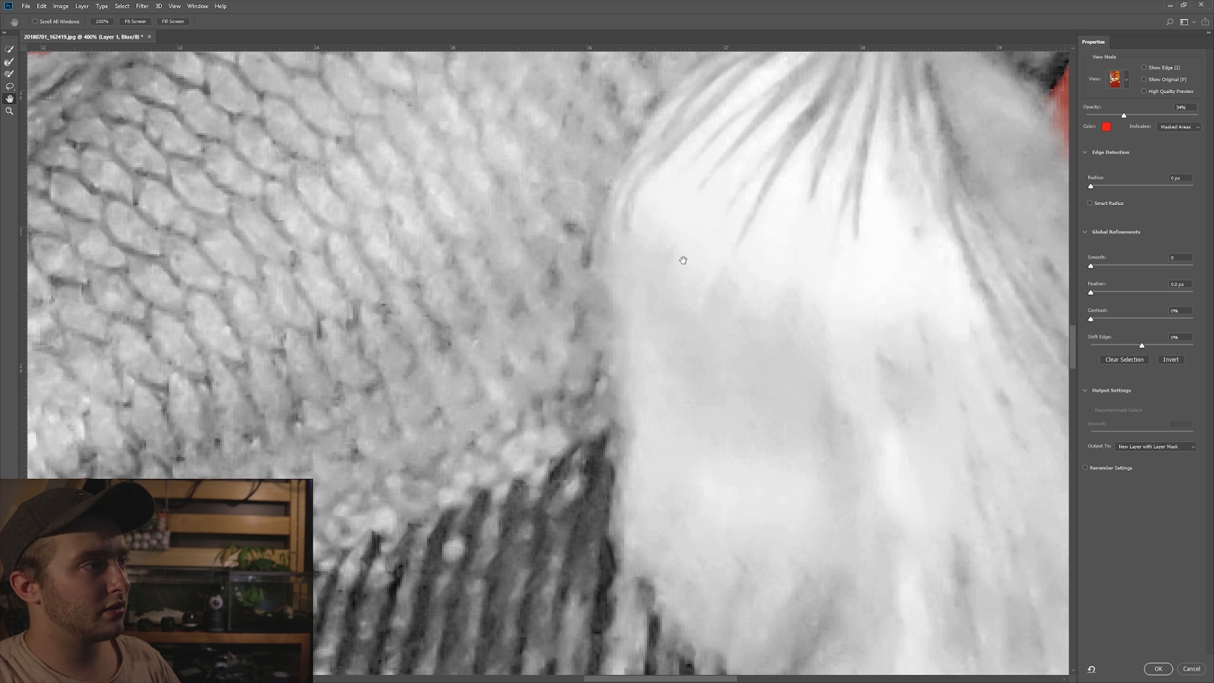
drag(525, 47, 66, 111)
key(w)
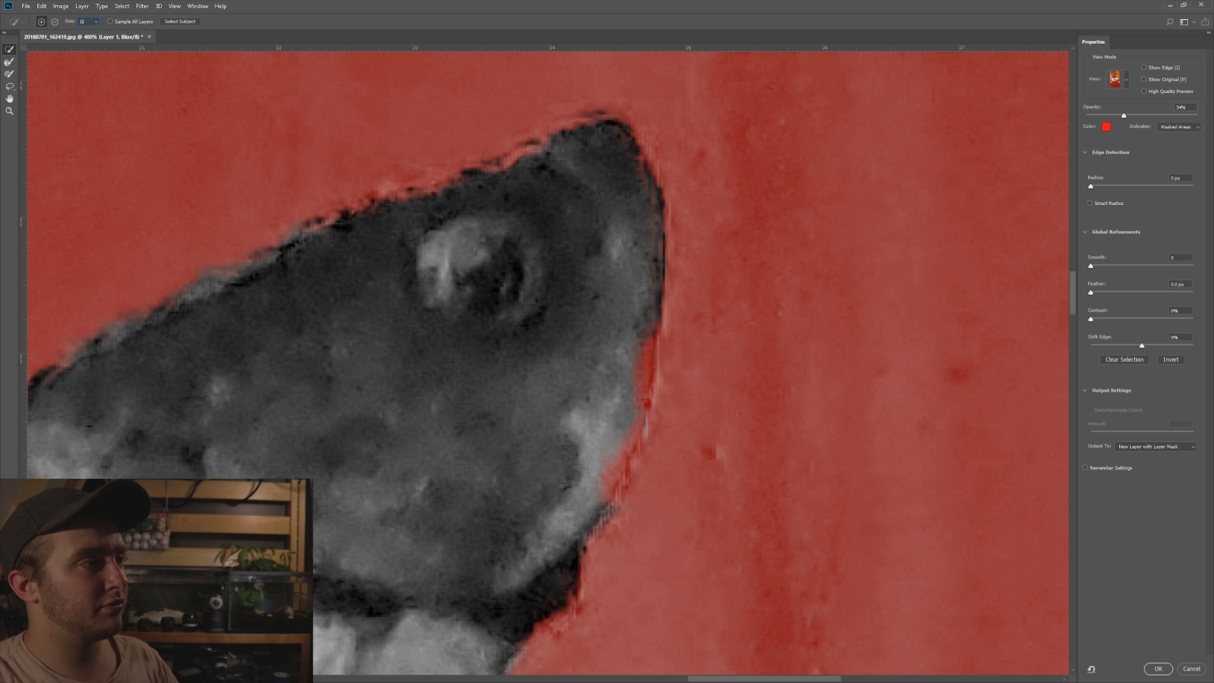
mouse_move(620, 332)
mouse_down()
mouse_move(649, 341)
mouse_move(643, 404)
mouse_move(582, 497)
mouse_move(616, 488)
mouse_up()
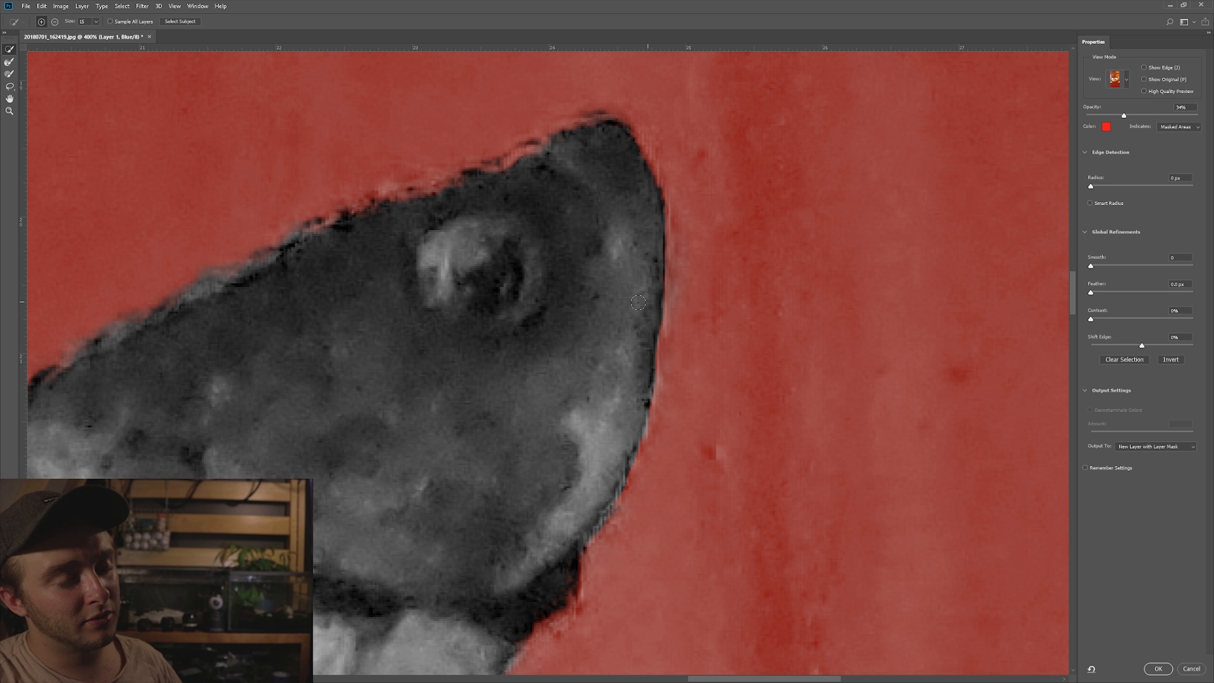
Fill the gaps in the selection edge along the top of the head and the scaled back.
mouse_move(574, 128)
mouse_down()
mouse_move(358, 206)
mouse_move(177, 300)
mouse_move(216, 259)
mouse_move(314, 246)
mouse_up()
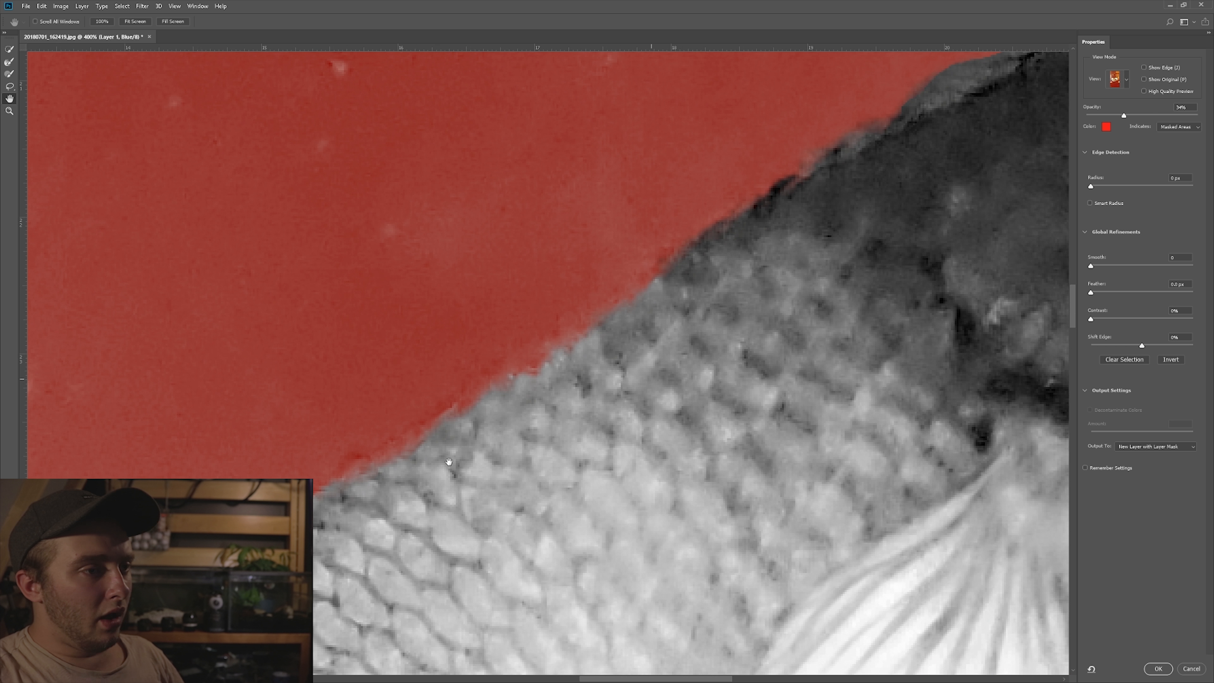
drag(736, 211, 401, 443)
key(ctrl+alt+z)
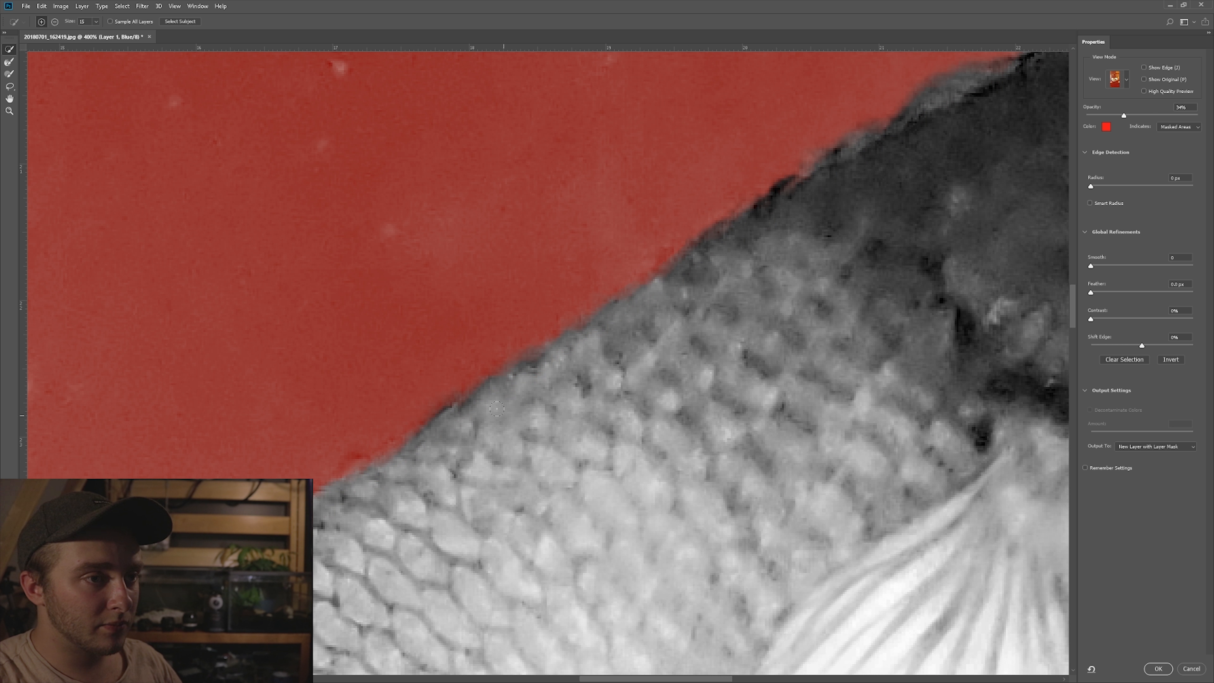
Refine the selection along the upper and outer edge of the tail fin.
key(space)
drag(267, 564, 675, 356)
drag(139, 444, 661, 373)
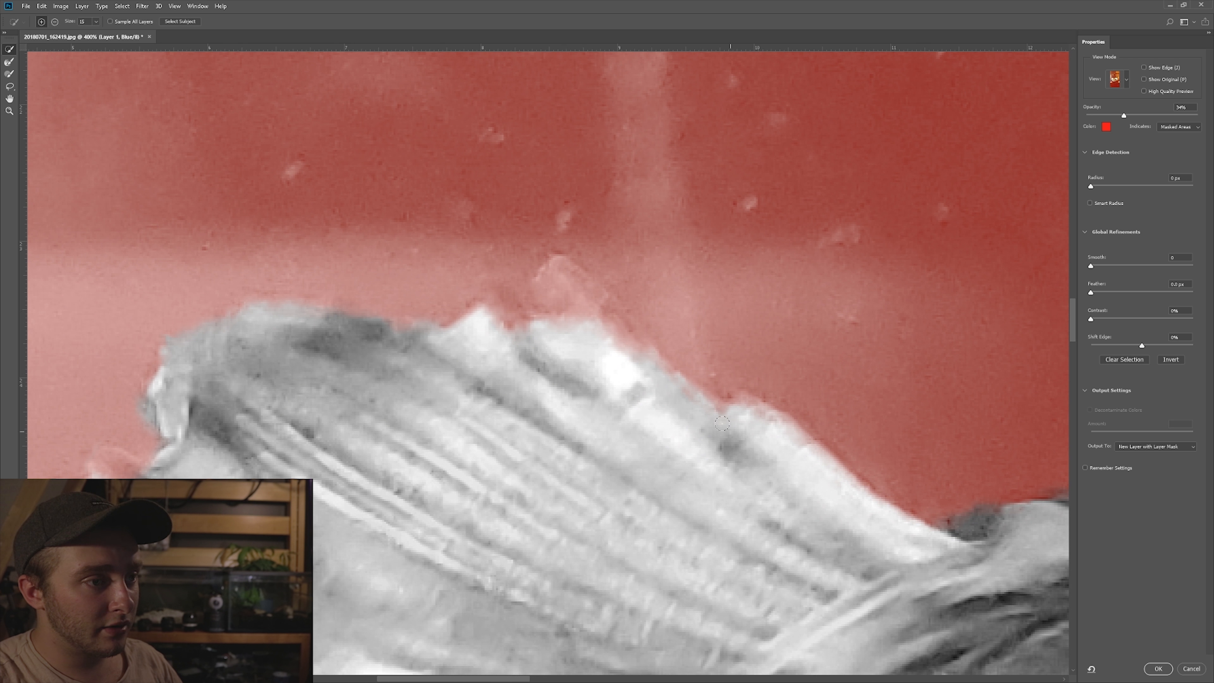
drag(568, 306, 560, 275)
key(space)
drag(880, 364, 400, 244)
key(ctrl+alt+z)
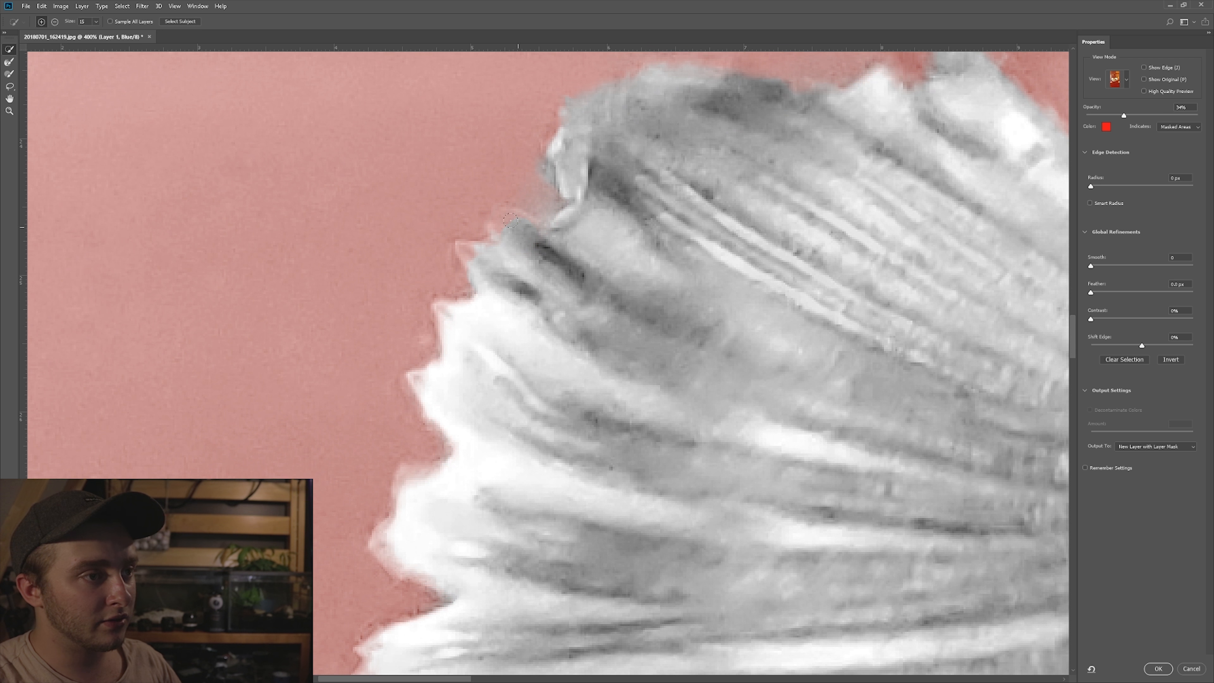
Check the lower fin edges and add the missing edge of the white pectoral fin to the selection.
key(space)
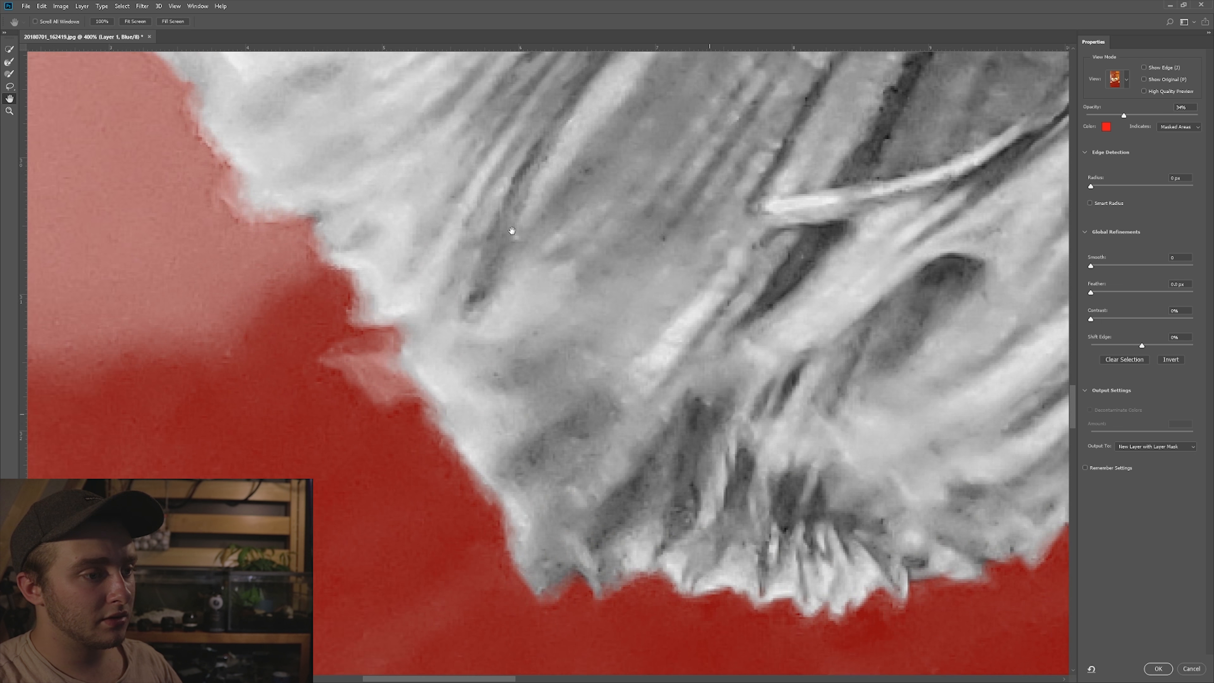
drag(511, 231, 521, 121)
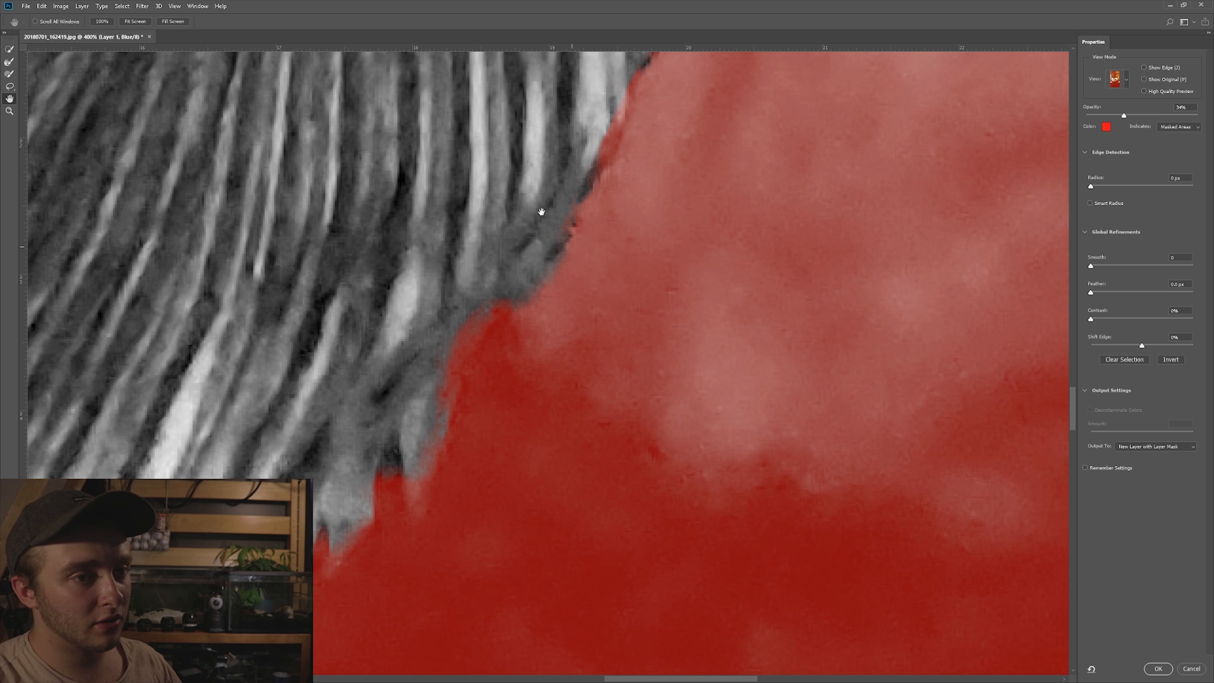
drag(542, 204, 279, 182)
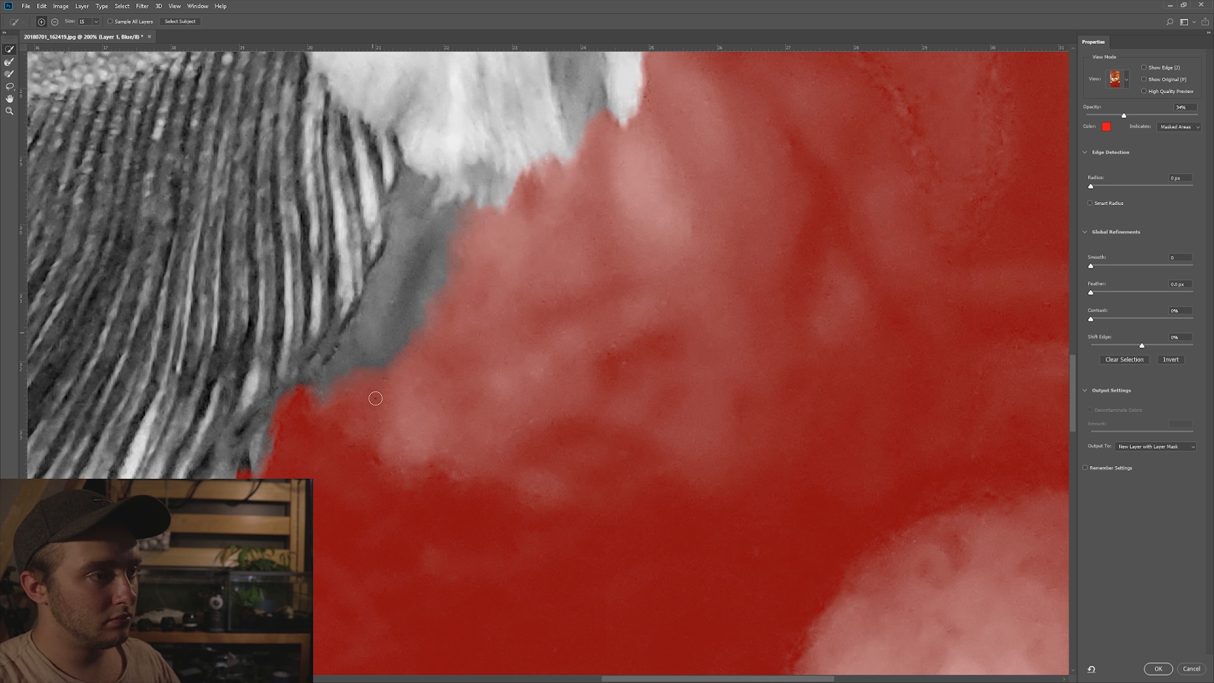
mouse_move(375, 398)
mouse_down()
mouse_move(686, 422)
mouse_move(766, 168)
mouse_move(593, 420)
mouse_move(689, 236)
mouse_up()
drag(650, 146, 656, 594)
mouse_move(634, 421)
mouse_down()
mouse_move(573, 292)
mouse_move(638, 389)
mouse_up()
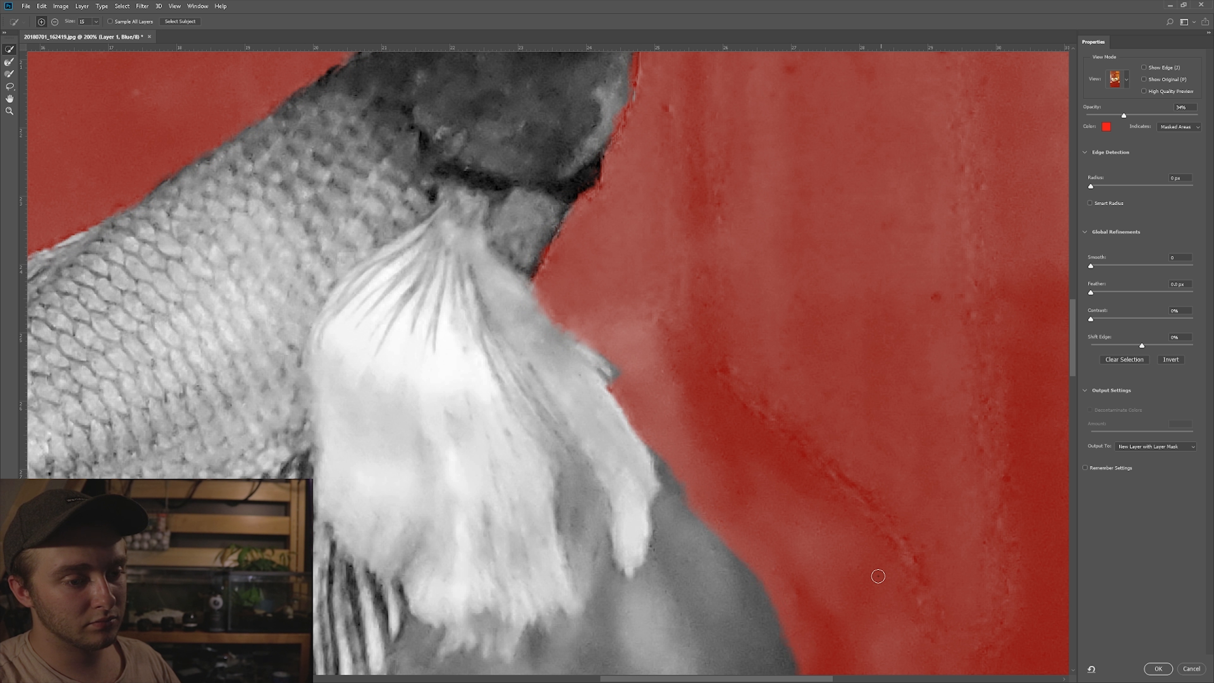
Subtract the stone behind the pectoral fin from the selection, leaving only the fish selected.
key(ctrl+minus)
key(ctrl+minus)
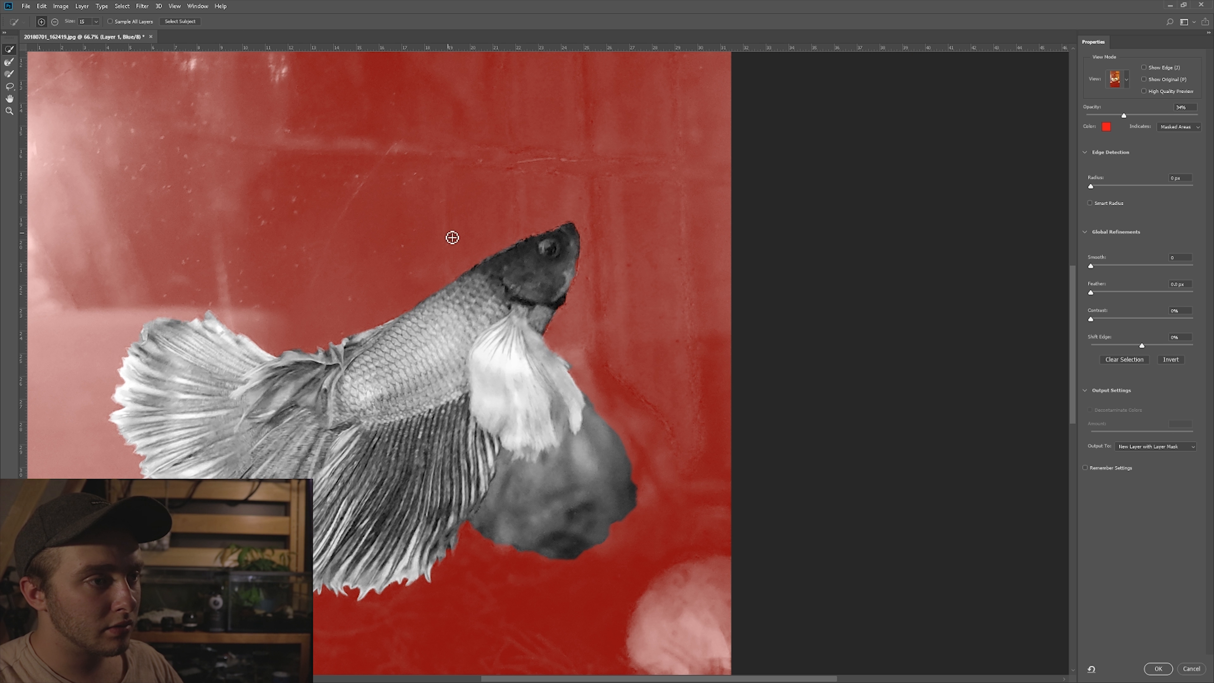
drag(501, 542, 560, 499)
drag(606, 440, 617, 458)
drag(70, 21, 88, 23)
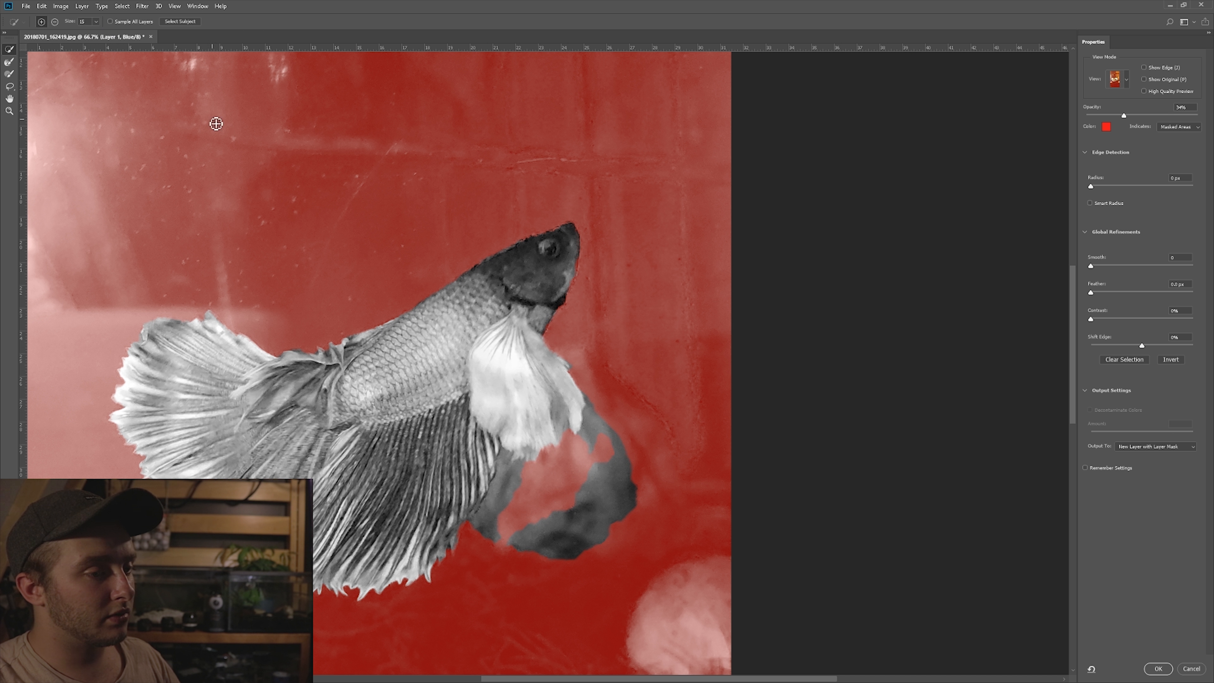
mouse_move(538, 556)
mouse_down()
mouse_move(631, 491)
mouse_move(554, 532)
mouse_move(596, 508)
mouse_move(612, 471)
mouse_move(490, 535)
mouse_up()
drag(592, 425, 588, 406)
drag(71, 22, 57, 22)
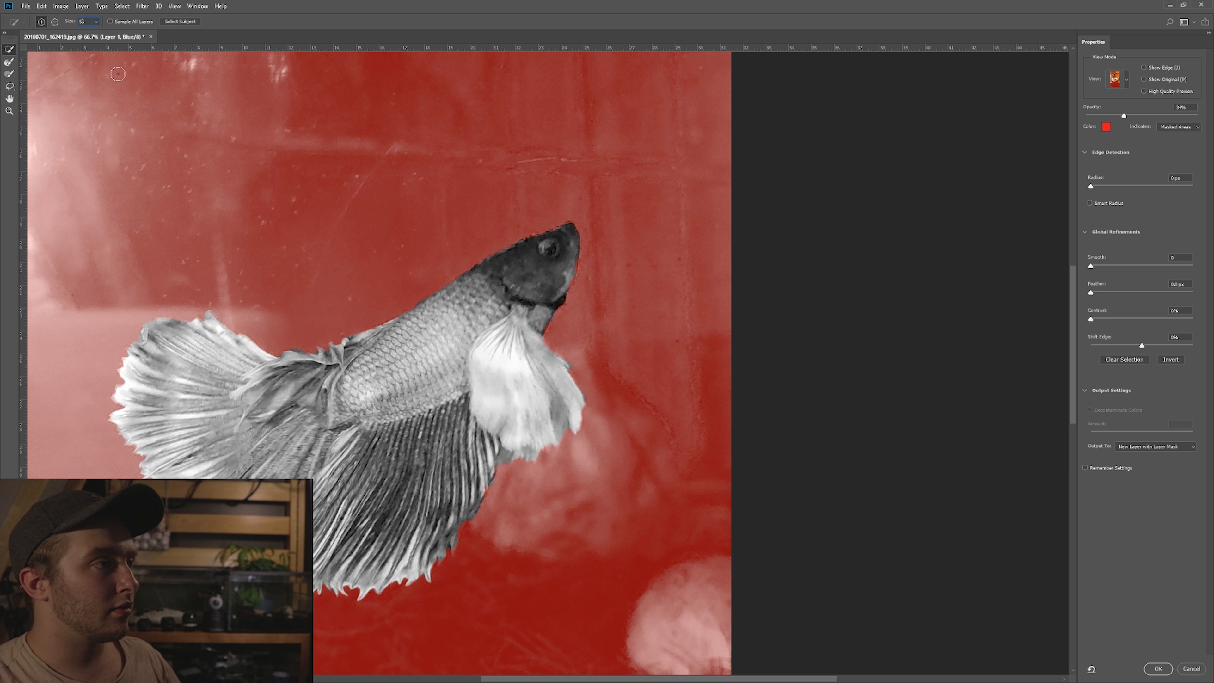
Touch up the pectoral fin's lower edge and output the selection to a new layer with layer mask.
drag(513, 462, 526, 450)
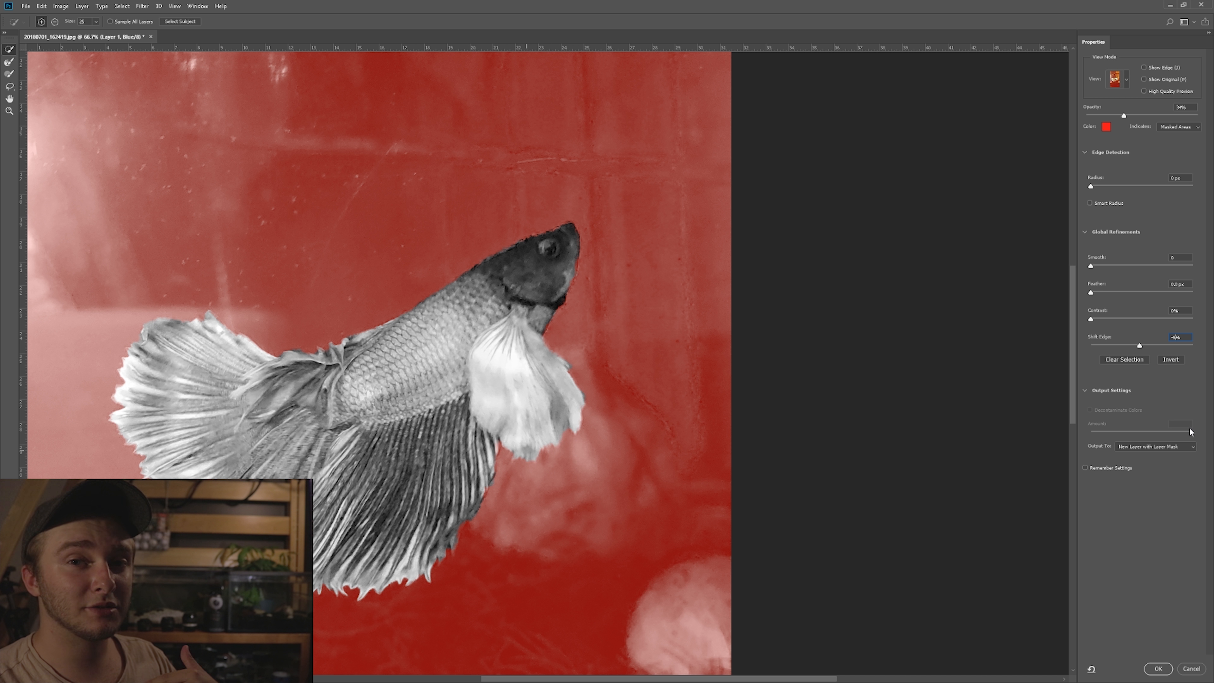
click(1159, 668)
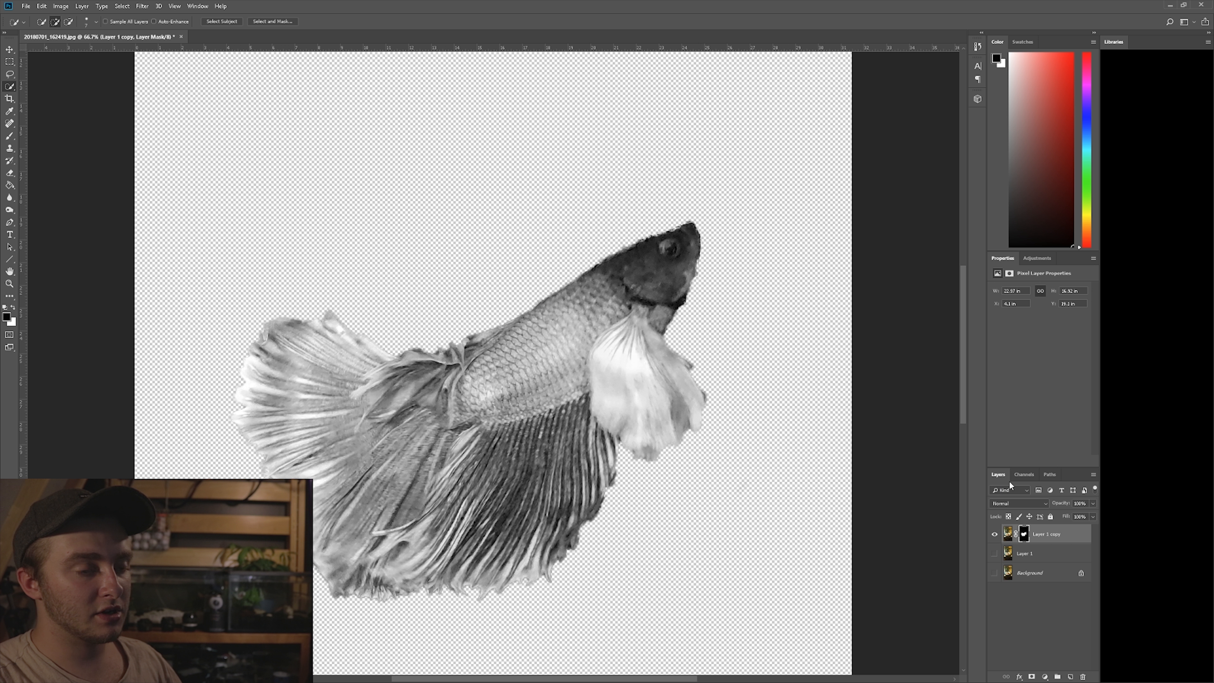
Turn the composite RGB channel back on so the cut-out fish displays in full color, and return to the layer list.
click(1025, 473)
click(992, 492)
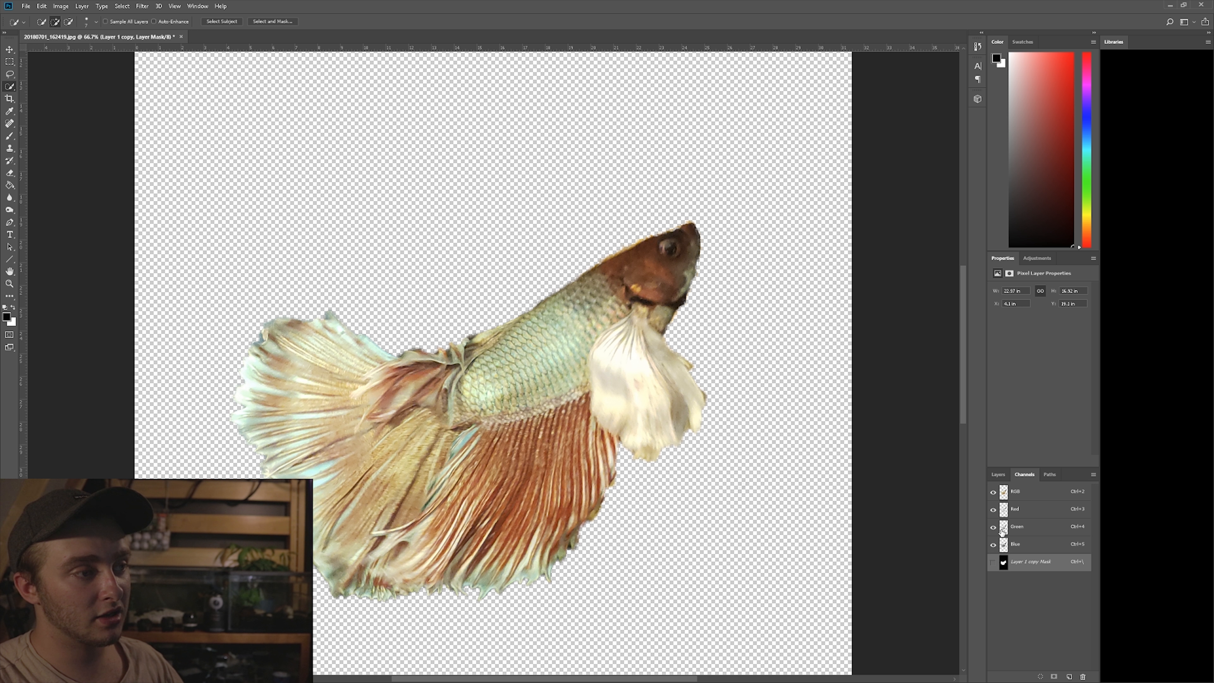
click(999, 474)
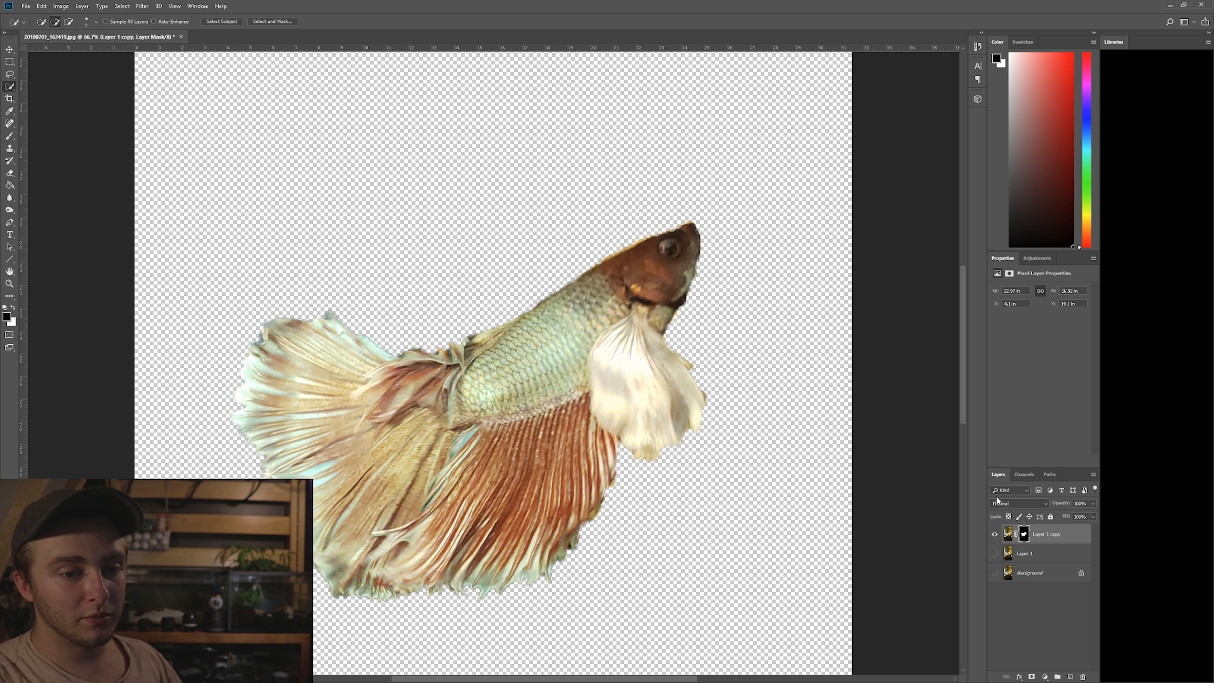
Add a new empty layer directly beneath the masked fish layer and fill it with the tan foreground color using the Paint Bucket.
click(1071, 676)
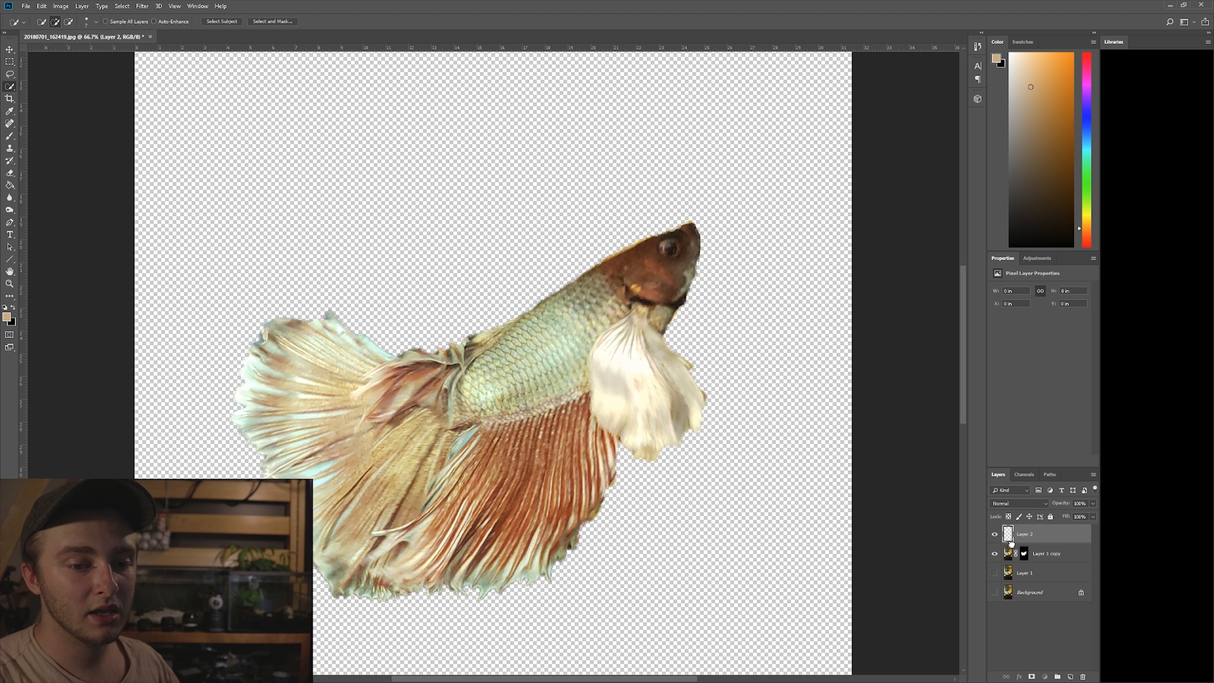
drag(1010, 543, 1016, 563)
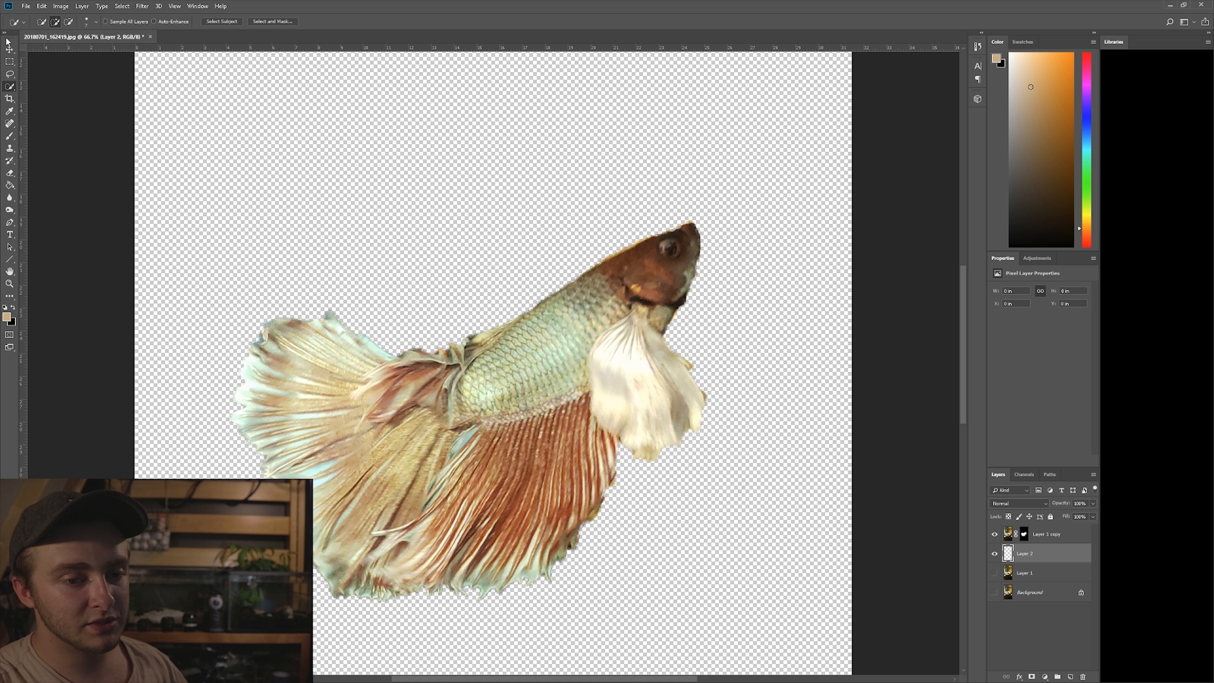
click(10, 185)
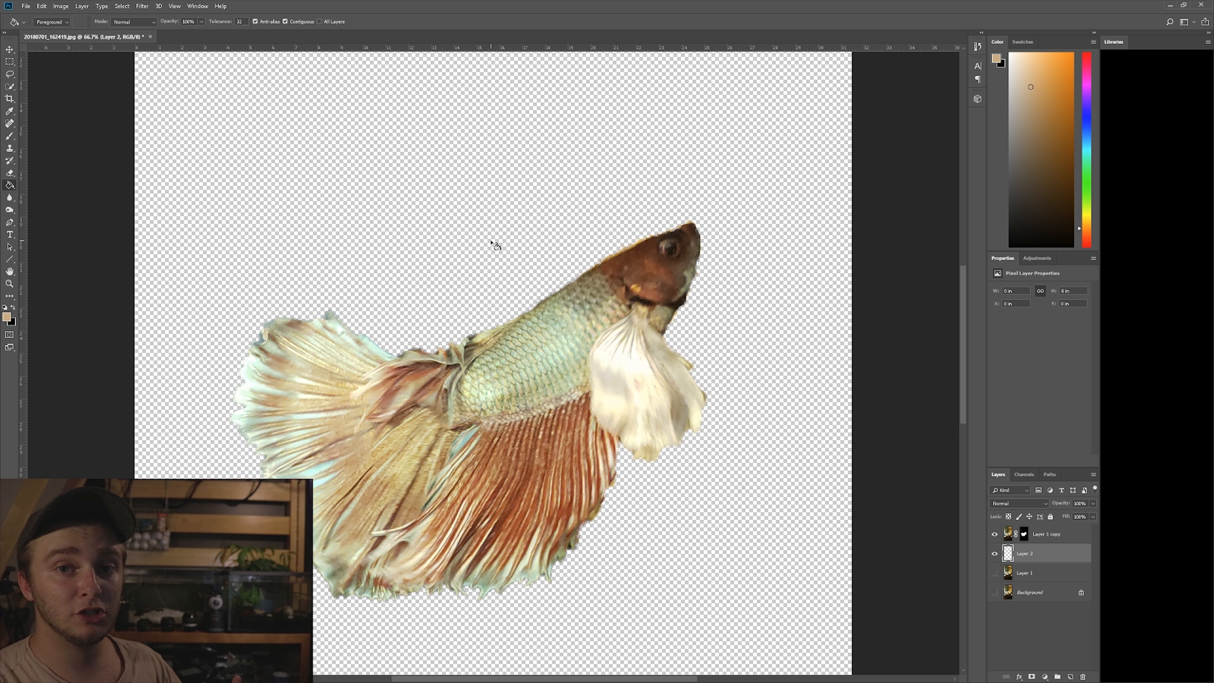
click(536, 174)
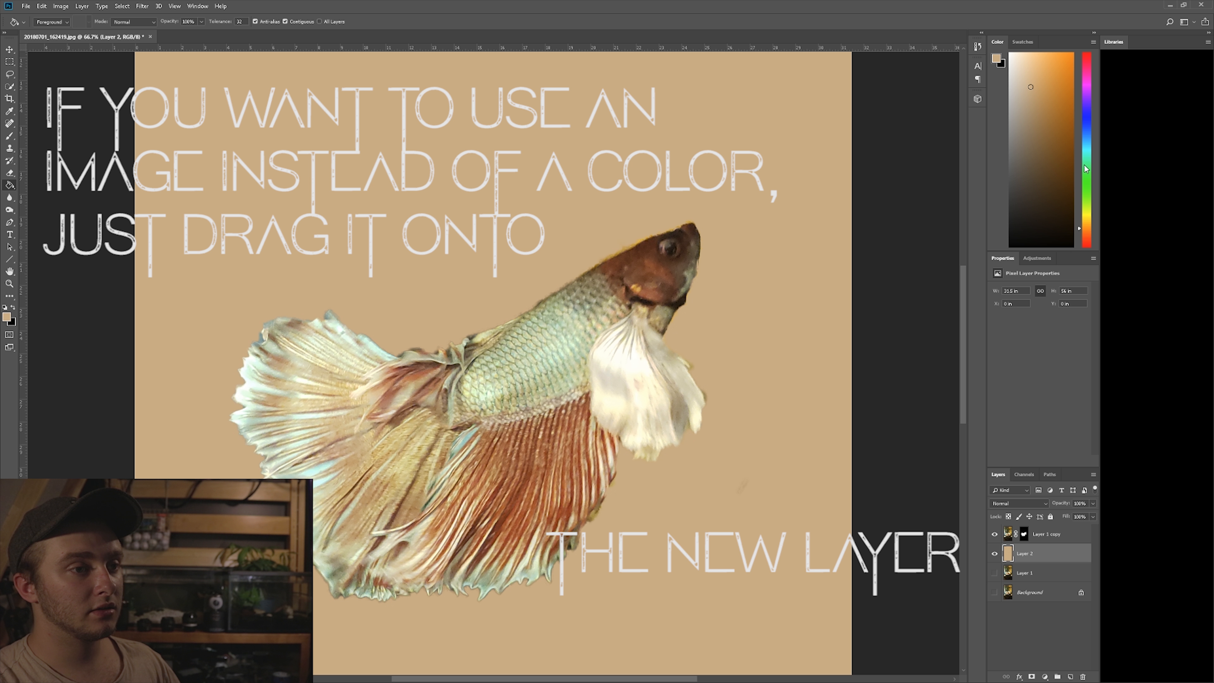
Reset the foreground and background colors to default and refill the new background layer with black.
key(d)
click(499, 185)
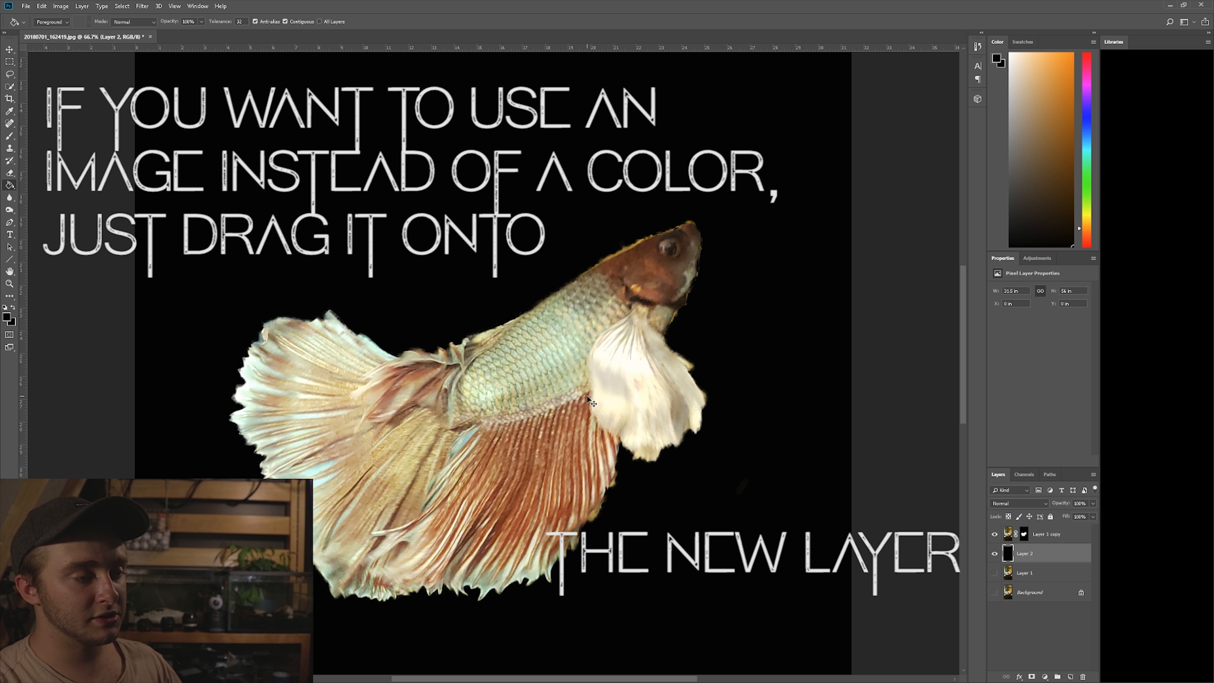
key(ctrl+minus)
key(ctrl+minus)
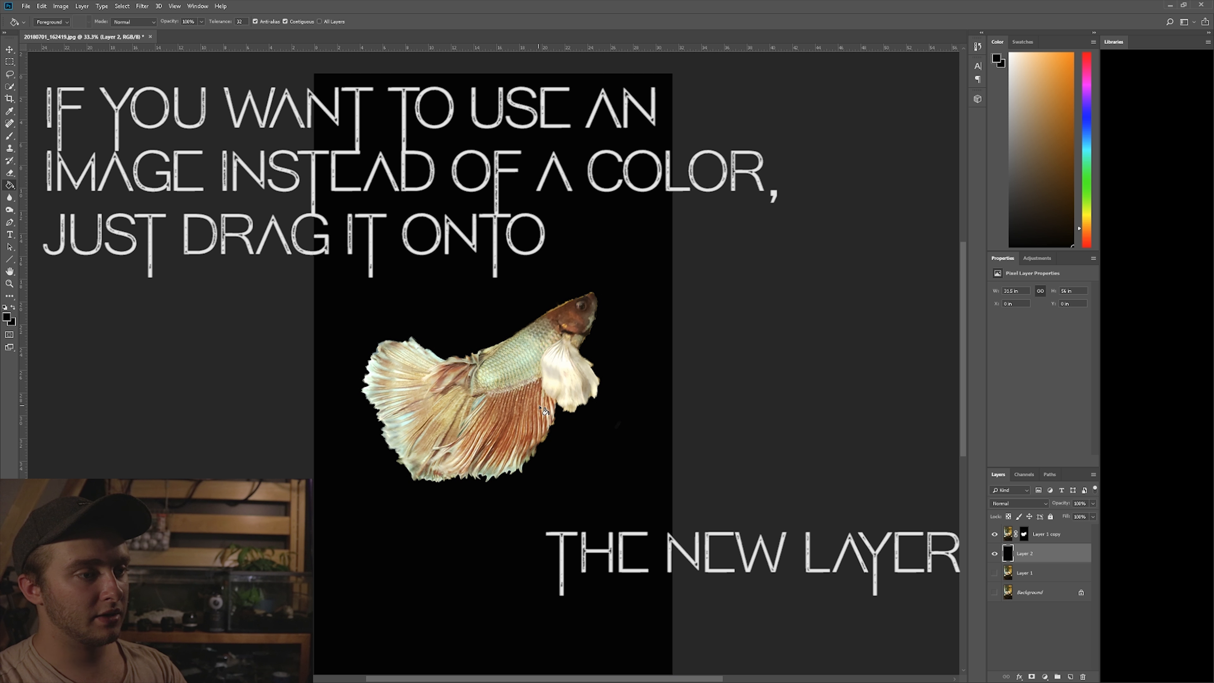
Show the original Background layer and toggle the two upper layers' visibility to compare the original photo with the cutout.
click(995, 591)
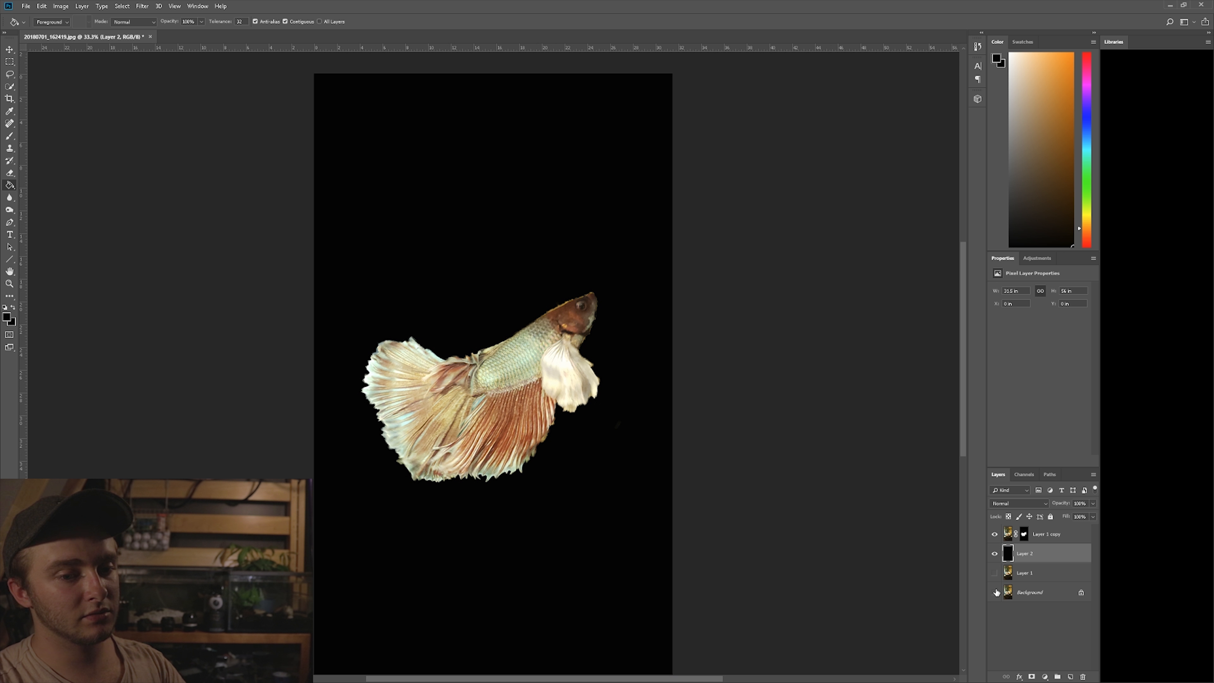
drag(995, 557, 994, 534)
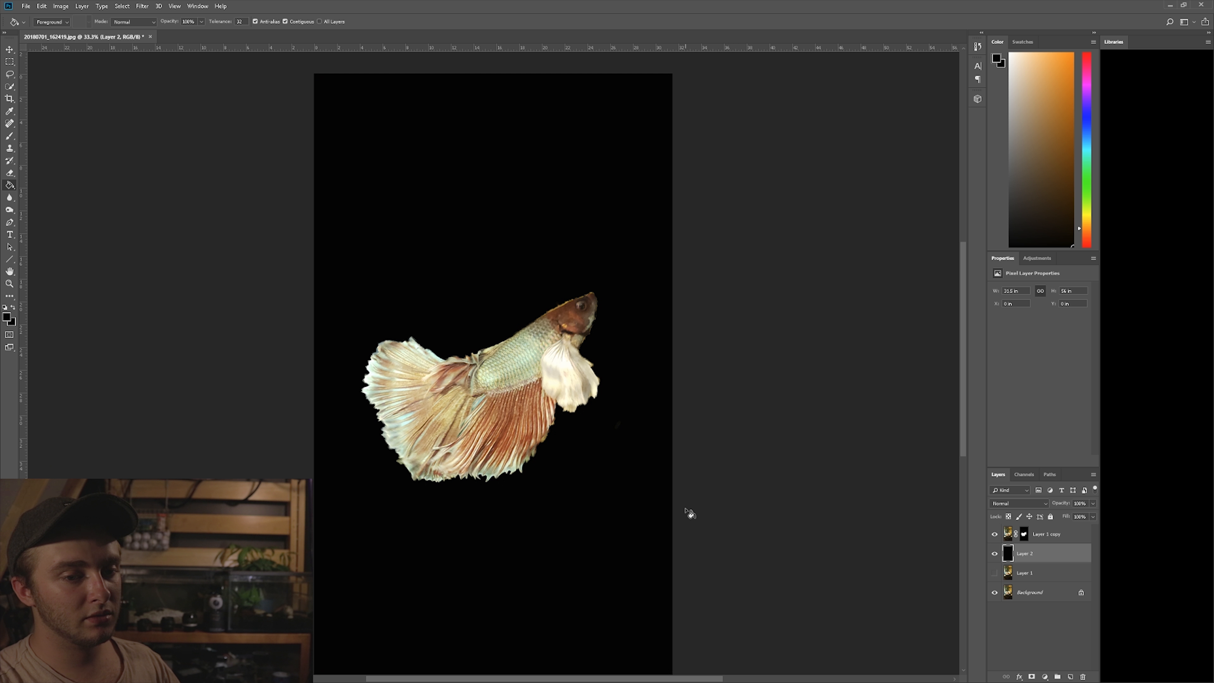